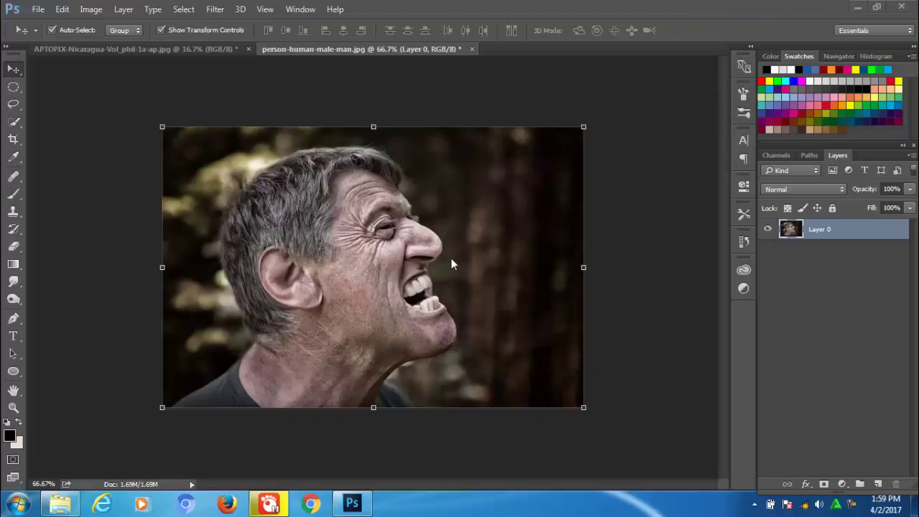
- Glance at the volcano smoke photo, return to the man portrait, and pick the Pen tool
left_click(190, 49)
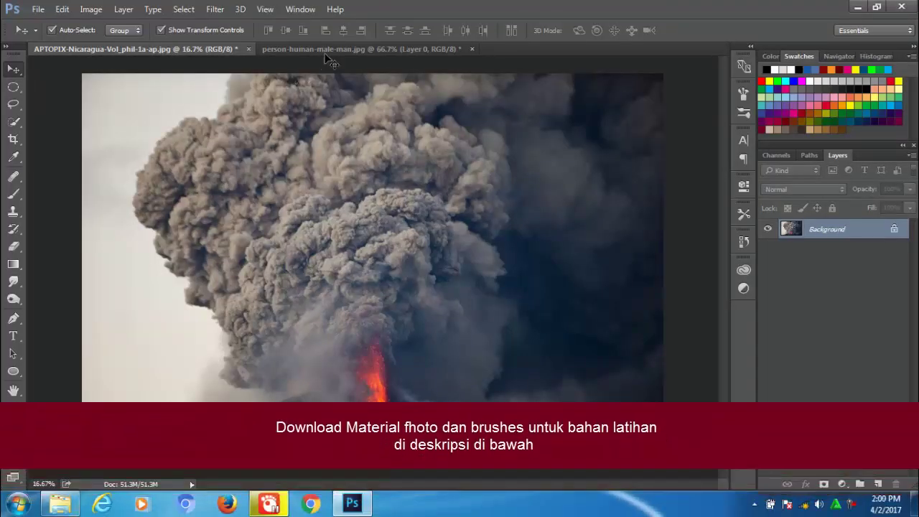
left_click(327, 49)
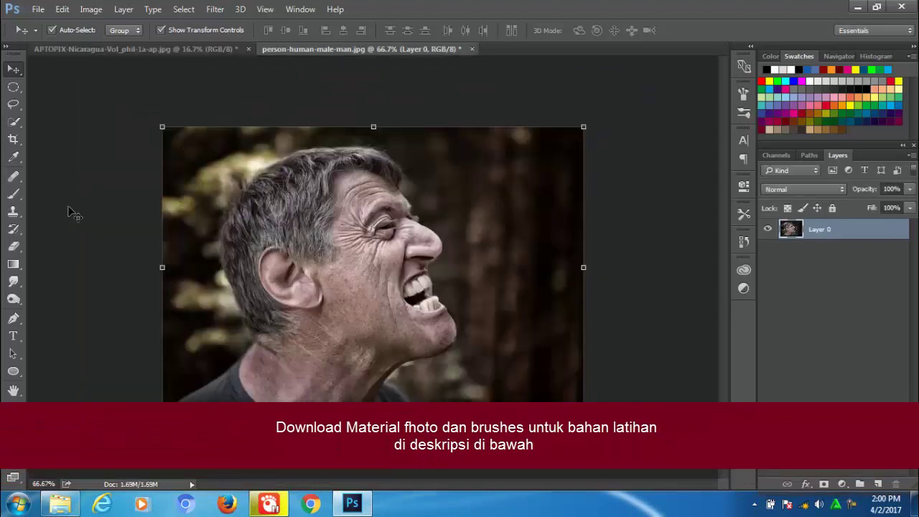
left_click(13, 318)
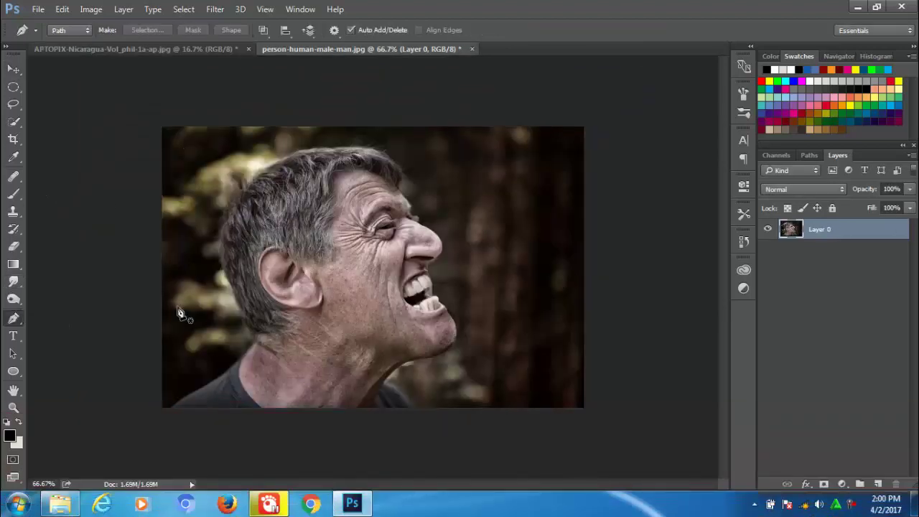
- Start the pen path at the neck's bottom-left edge, adding points along shoulder and neck
key("ctrl+plus")
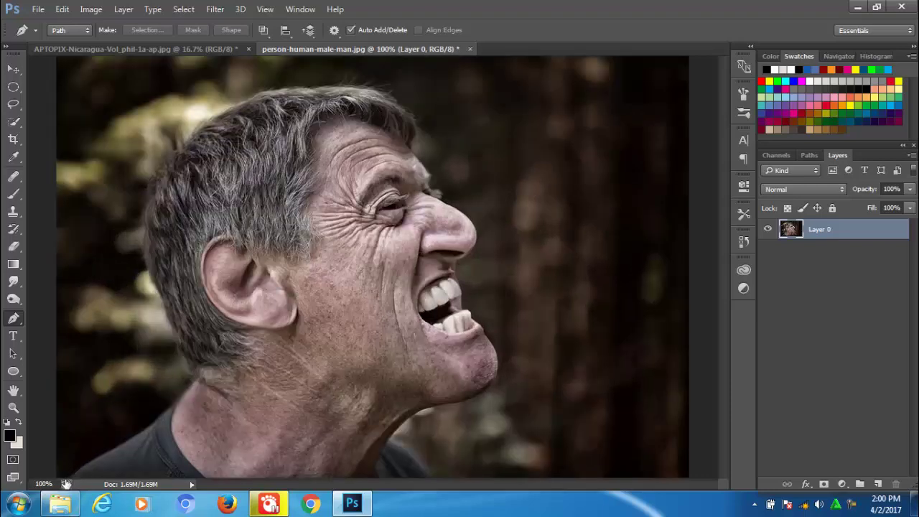
left_click(70, 478)
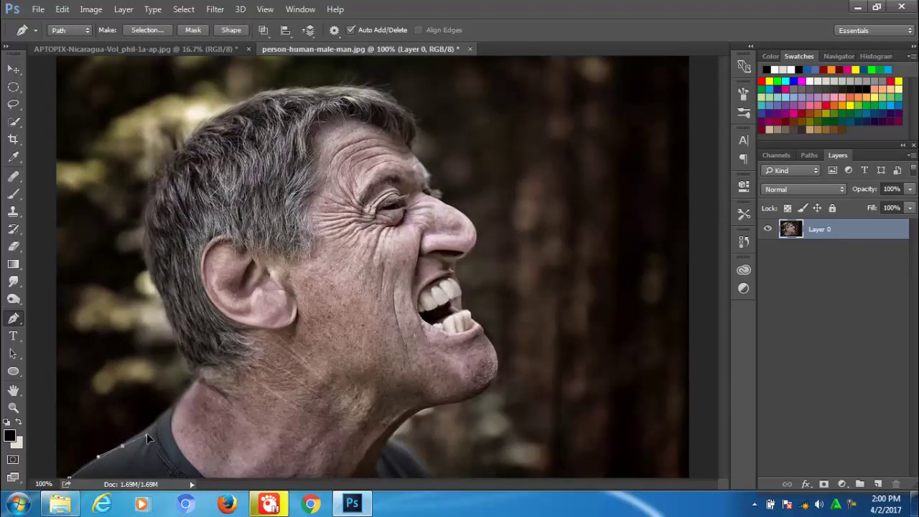
mouse_move(148, 431)
left_mouse_down()
mouse_move(171, 410)
mouse_move(153, 427)
left_mouse_up()
left_click(193, 379)
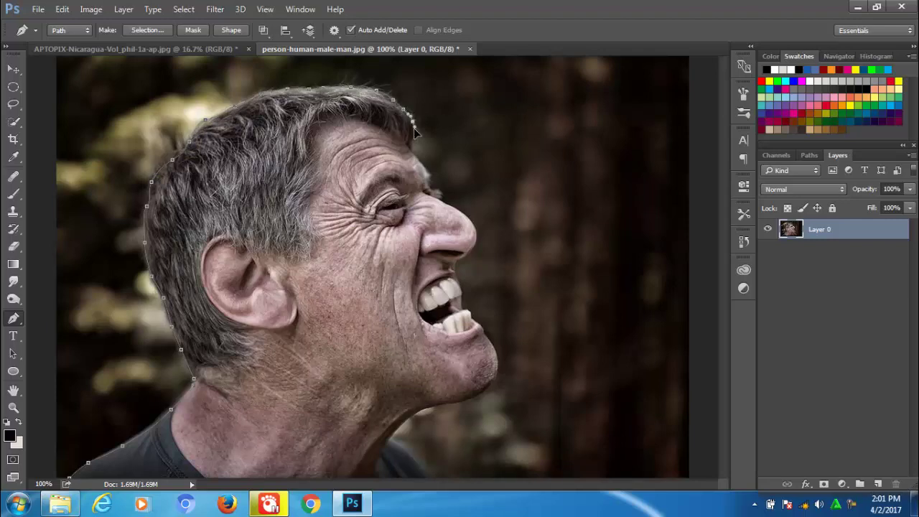
left_click(412, 155, "ctrl")
left_click(414, 153, "ctrl")
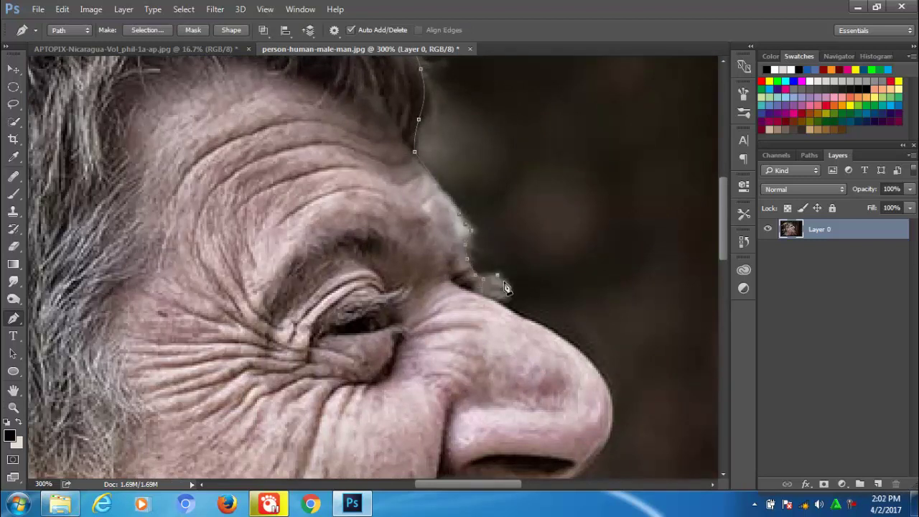
- Continue the path down the nose, chin and jawline to the lower neck
left_click(578, 344)
left_click(596, 368)
left_click(615, 391)
left_click_drag(611, 418, 542, 225)
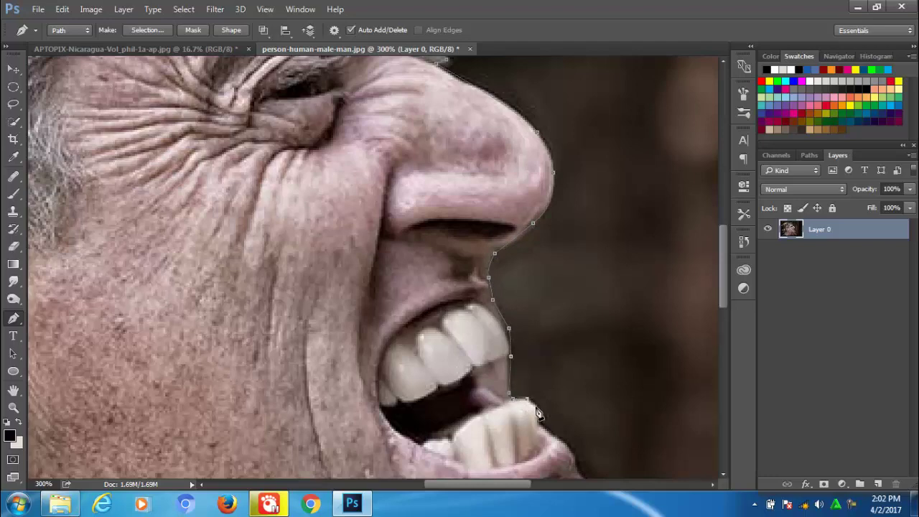
mouse_move(541, 431)
left_mouse_down()
mouse_move(416, 207)
mouse_move(379, 99)
left_mouse_up()
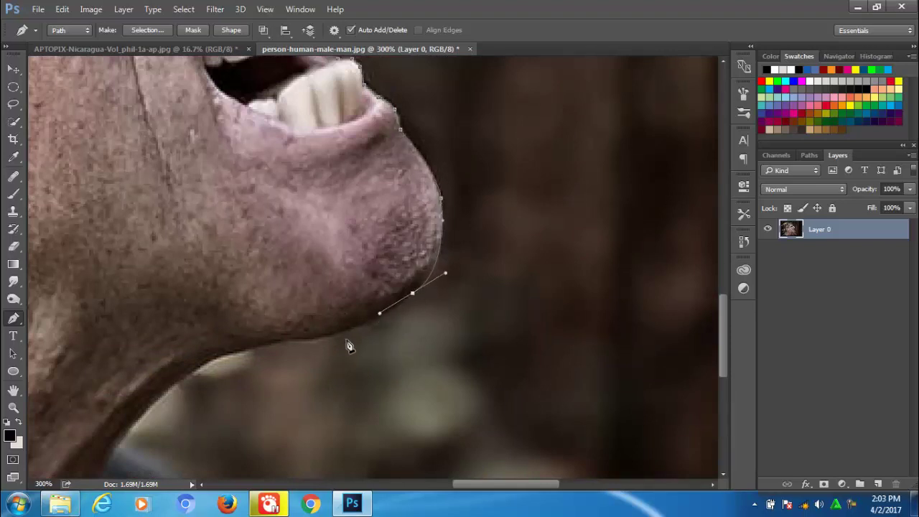
left_click_drag(215, 357, 206, 362)
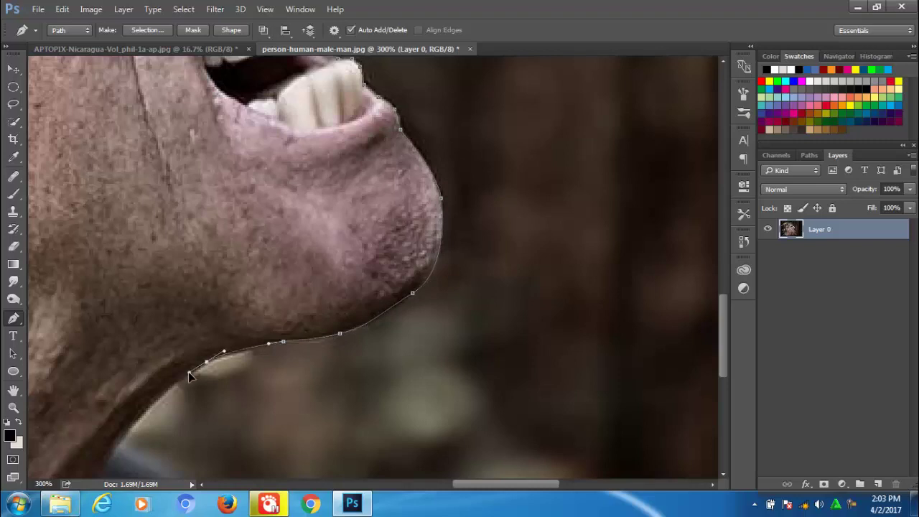
left_click_drag(130, 435, 141, 204)
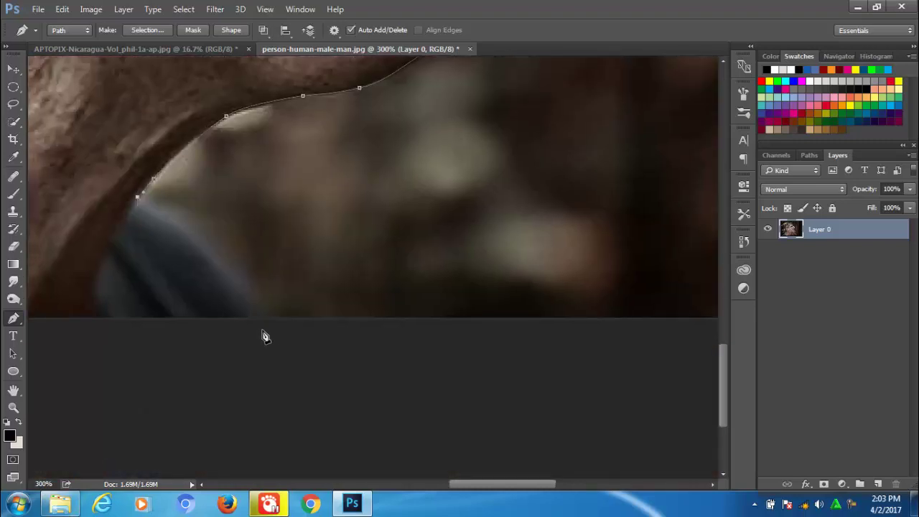
left_click_drag(263, 331, 288, 413)
- Turn the head path into a selection with 0 feather and copy it to Layer 1
key("ctrl+0")
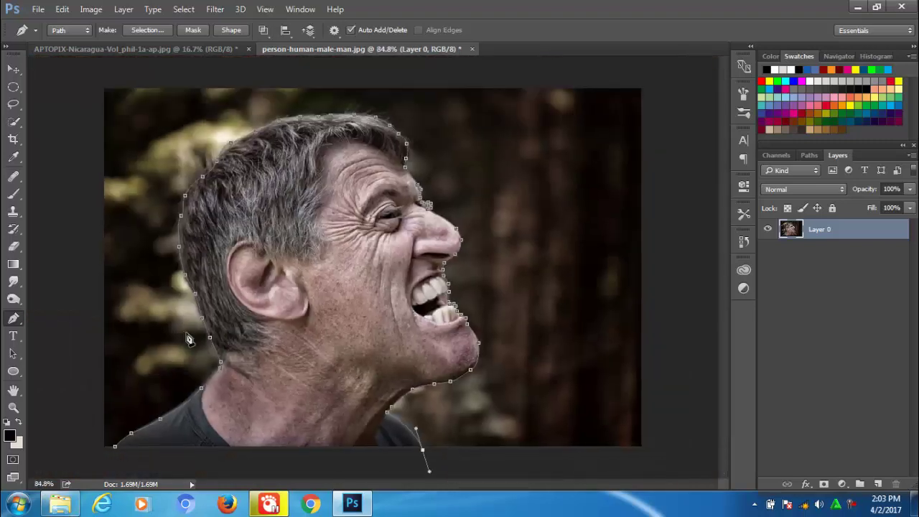
right_click(313, 270)
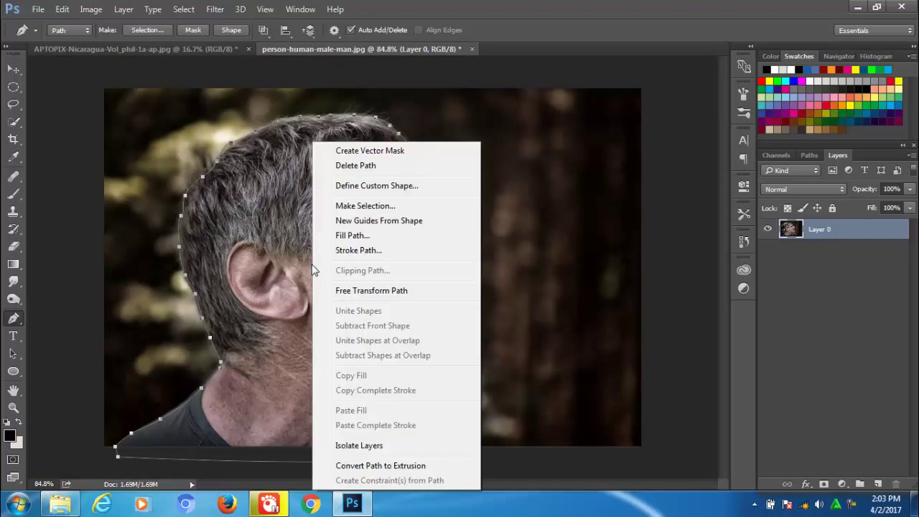
left_click(345, 206)
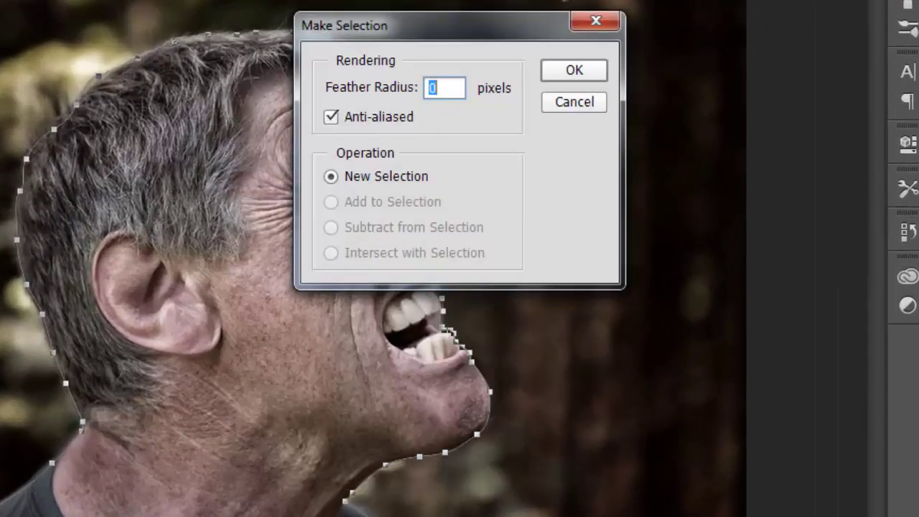
left_click(575, 70)
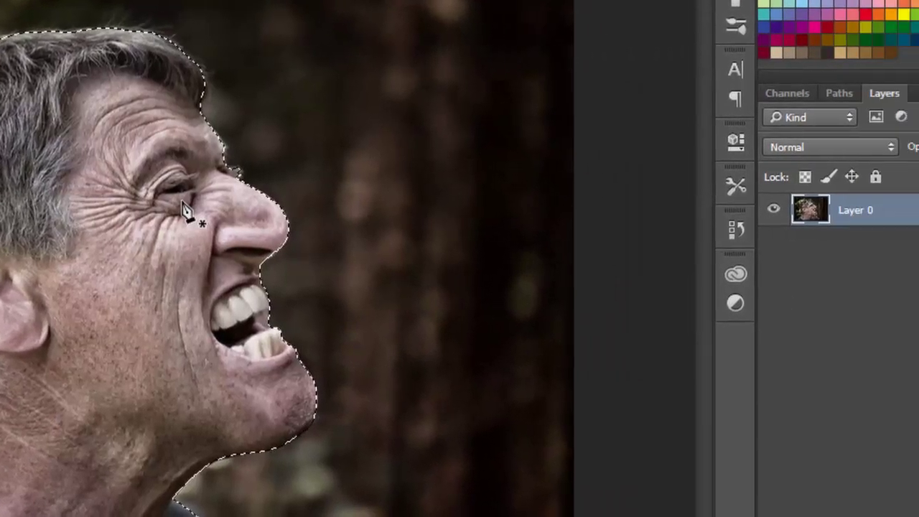
key("ctrl+j")
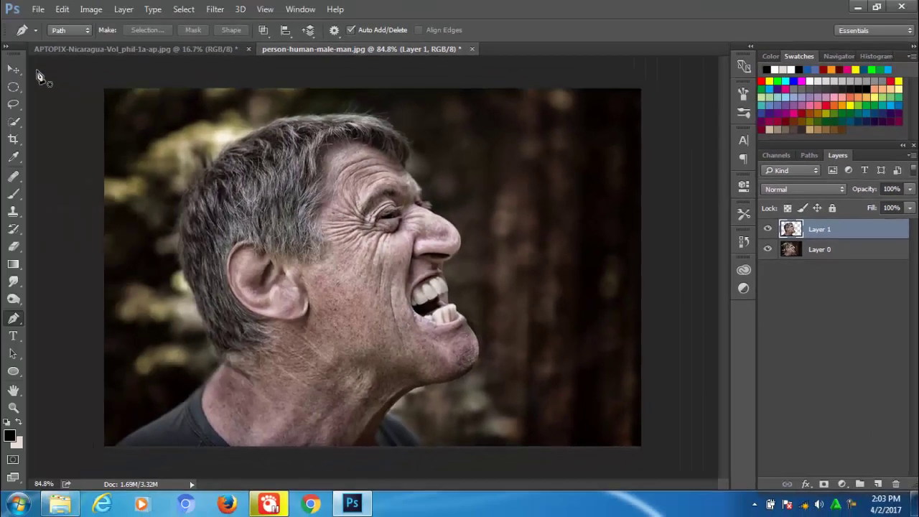
left_click(14, 68)
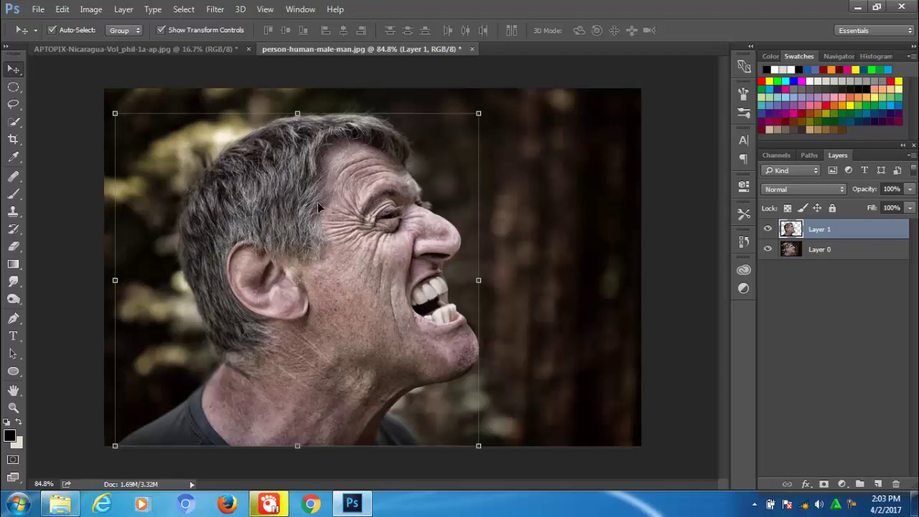
- Drag the cut-out head onto the volcano photo, then enlarge and position it over the smoke
mouse_move(318, 202)
left_mouse_down()
mouse_move(188, 52)
mouse_move(367, 343)
left_mouse_up()
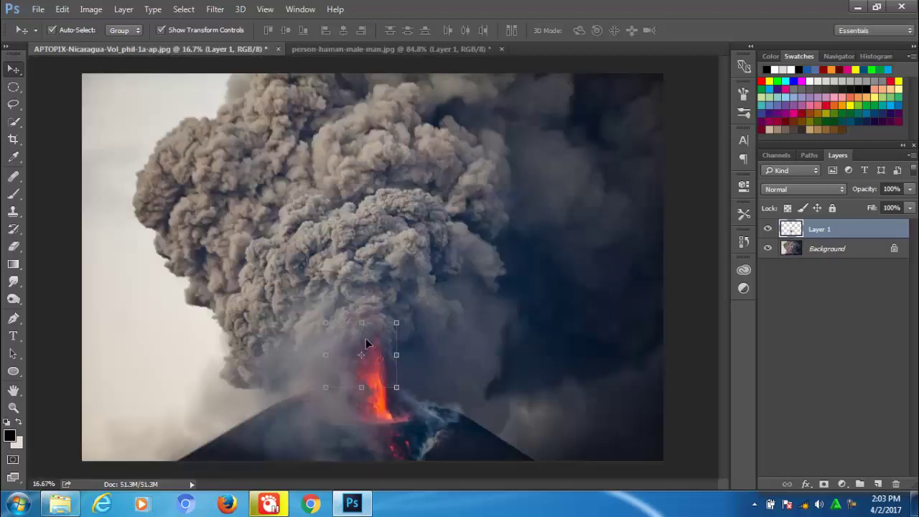
mouse_move(326, 320)
left_mouse_down()
mouse_move(293, 291)
mouse_move(309, 301)
left_mouse_up()
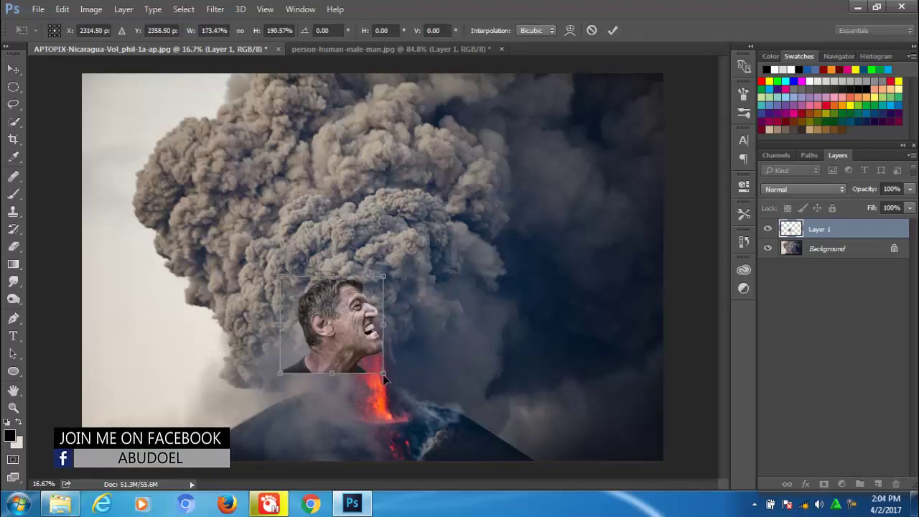
left_click_drag(383, 374, 506, 480)
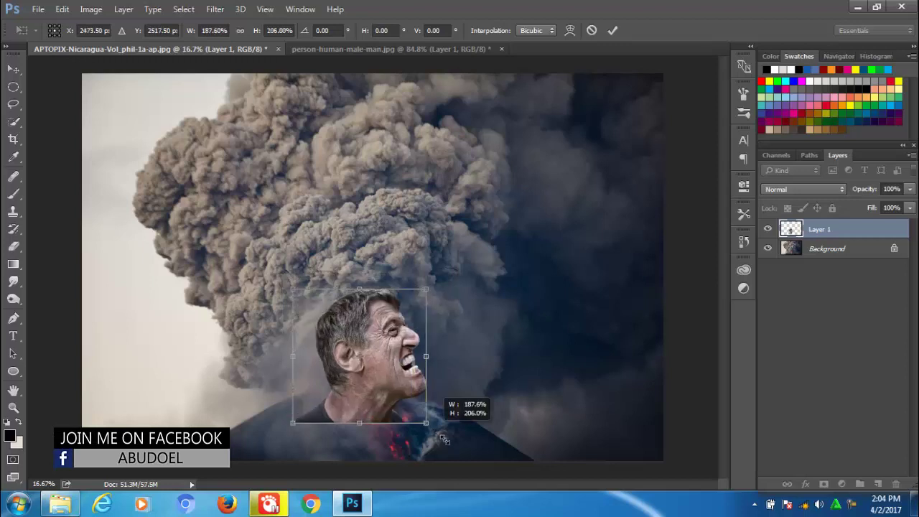
left_click_drag(294, 288, 155, 172)
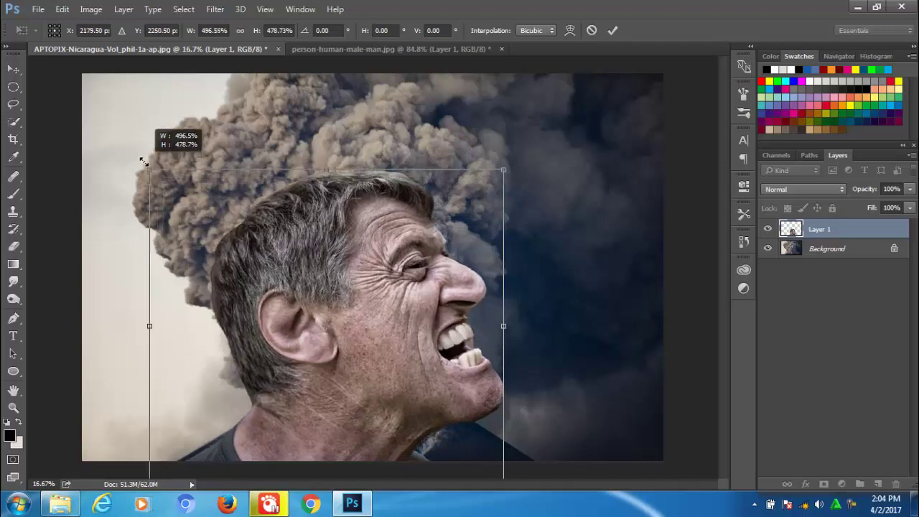
left_click_drag(155, 173, 136, 148)
left_click_drag(385, 265, 397, 242)
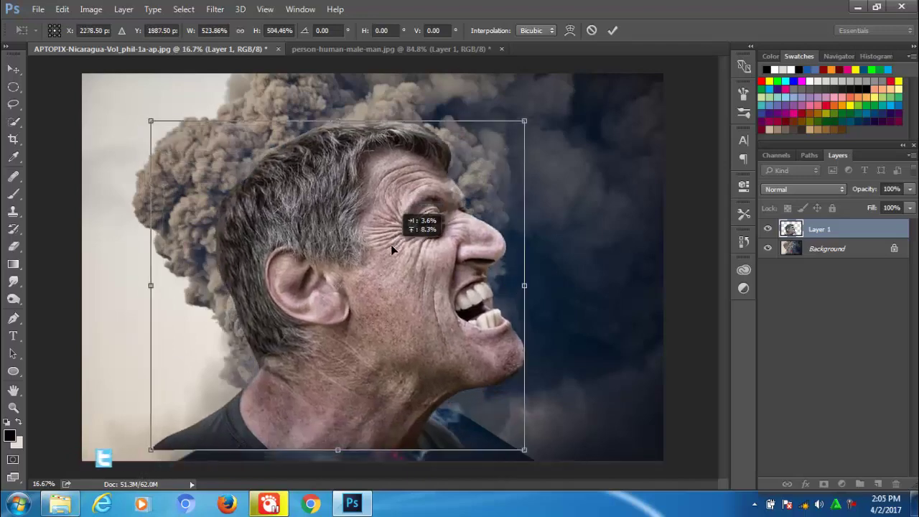
left_click_drag(518, 461, 558, 471)
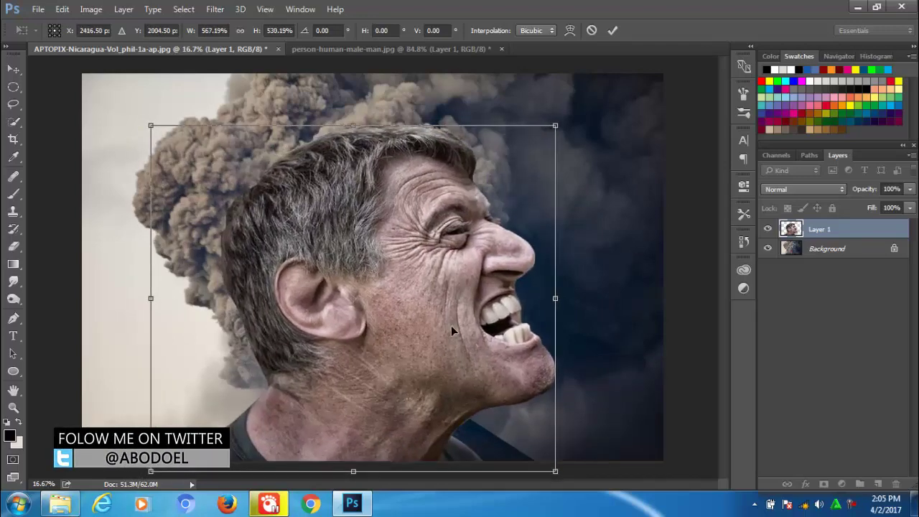
left_click_drag(454, 326, 466, 325)
left_click_drag(558, 470, 618, 478)
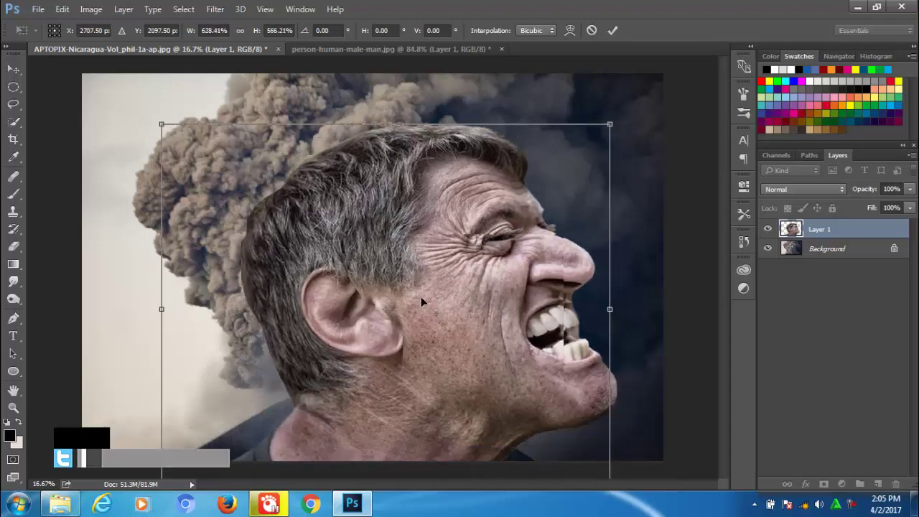
mouse_move(421, 296)
left_mouse_down()
mouse_move(419, 285)
mouse_move(431, 294)
left_mouse_up()
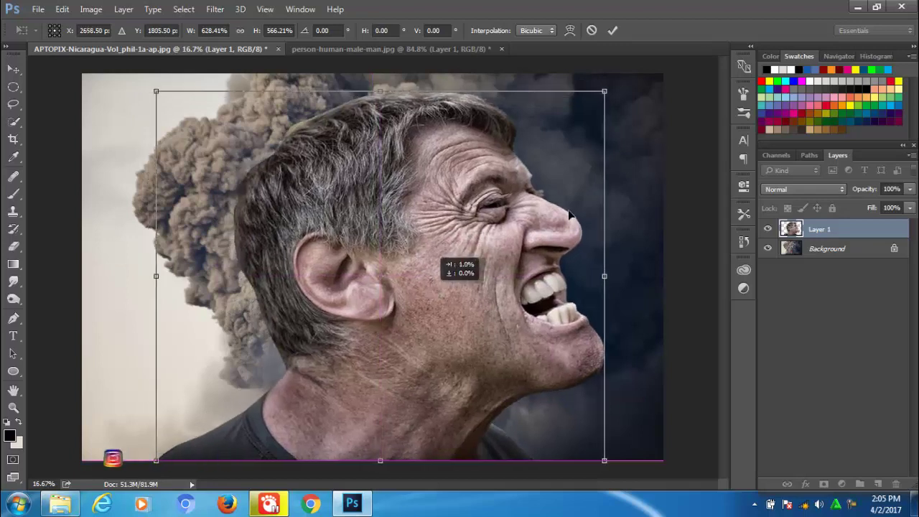
left_click(612, 31)
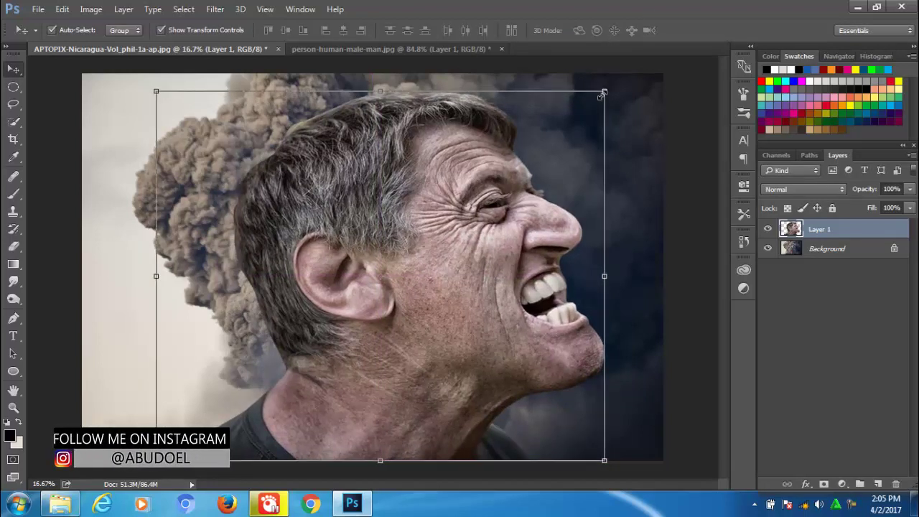
- Shrink and narrow the head slightly to about 90% by 94%
left_click_drag(605, 91, 595, 102)
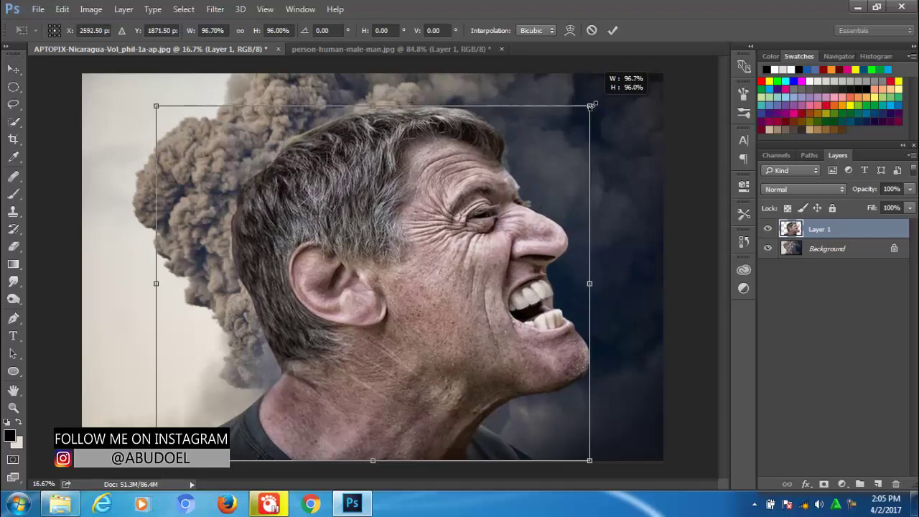
left_click_drag(595, 101, 580, 112)
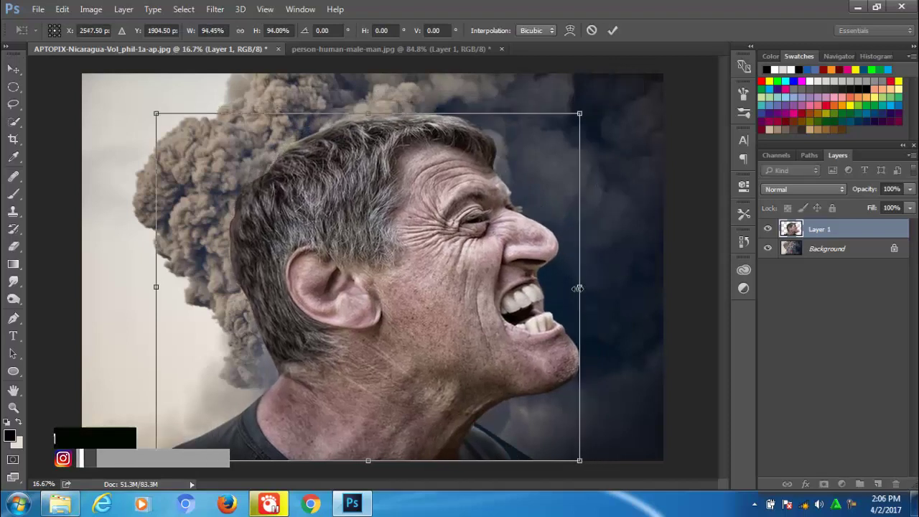
left_click_drag(590, 288, 560, 287)
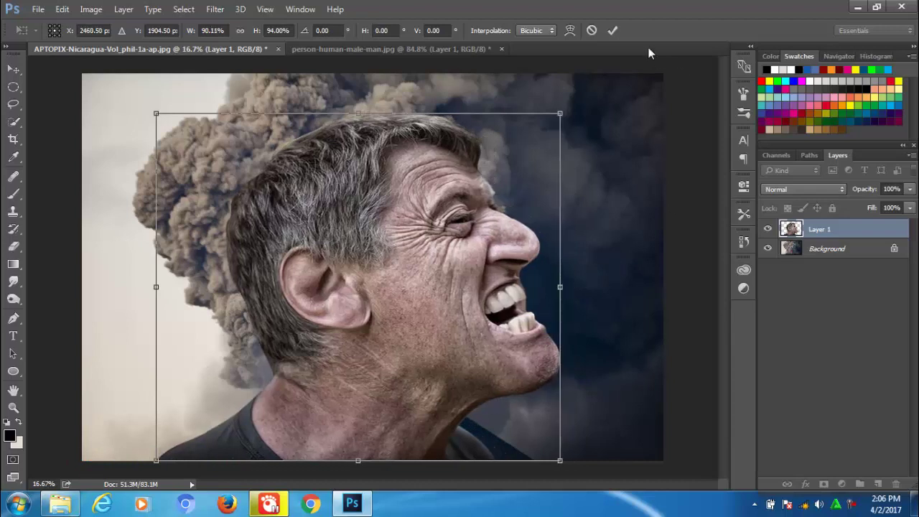
left_click(613, 30)
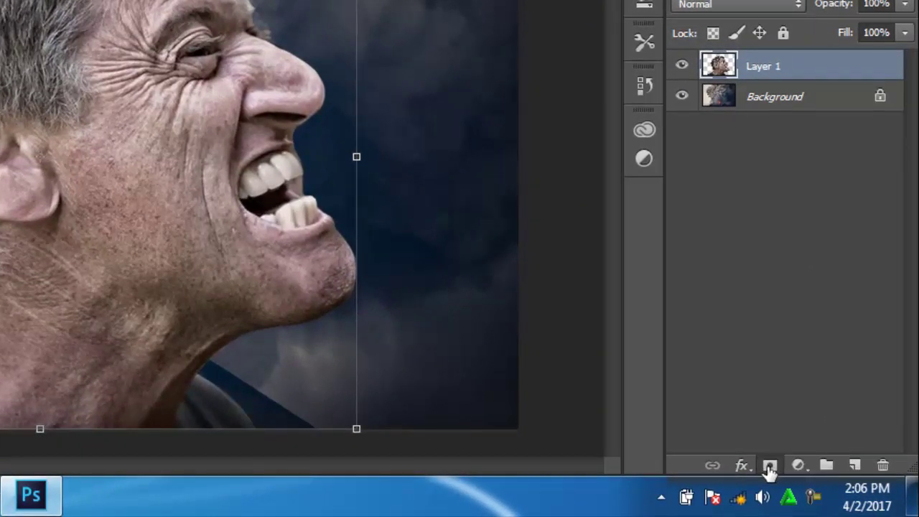
- Add a layer mask to Layer 1 and brush black over the top of the hair
left_click(769, 466)
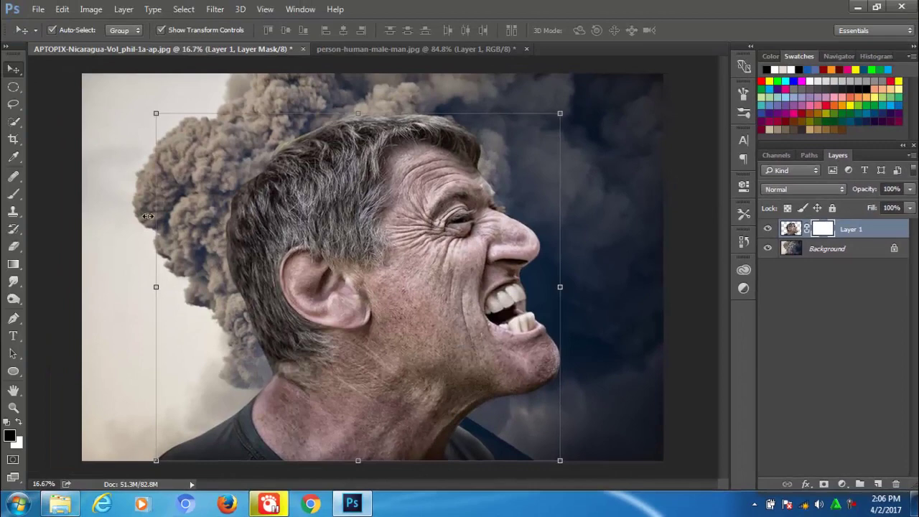
left_click(14, 196)
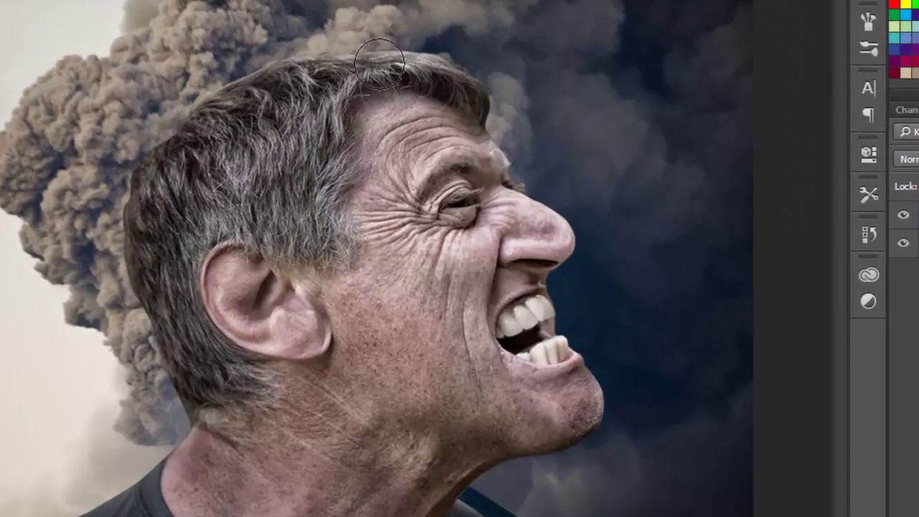
mouse_move(379, 63)
left_mouse_down()
mouse_move(302, 79)
mouse_move(330, 101)
mouse_move(226, 175)
mouse_move(240, 99)
mouse_move(208, 172)
mouse_move(136, 180)
mouse_move(145, 289)
mouse_move(180, 256)
mouse_move(263, 261)
mouse_move(216, 295)
mouse_move(174, 306)
mouse_move(295, 269)
mouse_move(325, 113)
mouse_move(403, 75)
mouse_move(478, 97)
mouse_move(474, 83)
mouse_move(417, 72)
mouse_move(360, 103)
mouse_move(342, 235)
mouse_move(295, 237)
mouse_move(280, 194)
mouse_move(237, 294)
mouse_move(233, 370)
mouse_move(246, 345)
mouse_move(199, 403)
mouse_move(211, 427)
mouse_move(189, 319)
mouse_move(185, 437)
left_mouse_up()
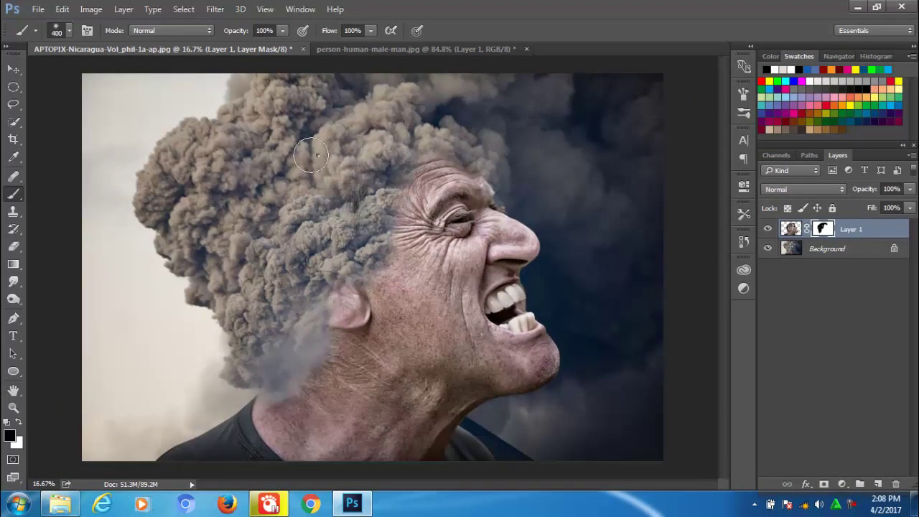
- Paint smoky texture over the forehead and hairline on the mask with a sampled smoke brush
right_click(311, 156)
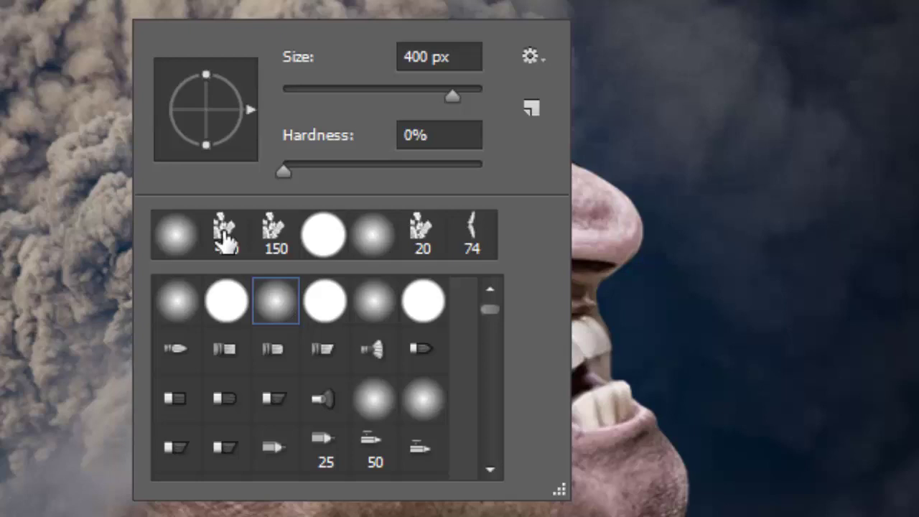
left_click(225, 235)
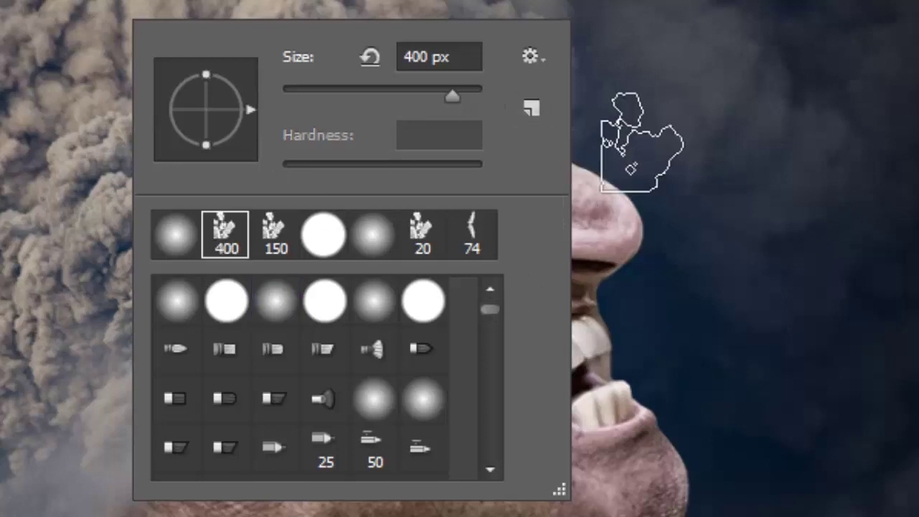
left_click(631, 169)
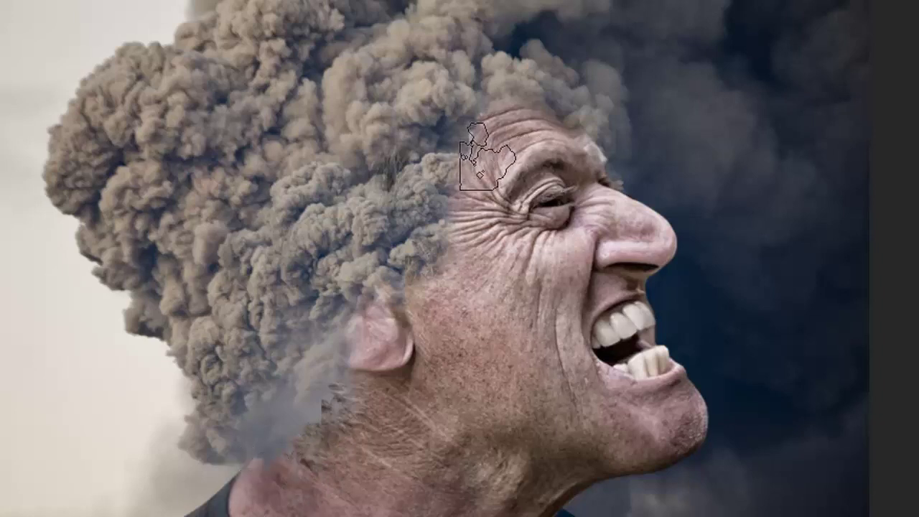
mouse_move(482, 162)
left_mouse_down()
mouse_move(514, 158)
mouse_move(481, 196)
left_mouse_up()
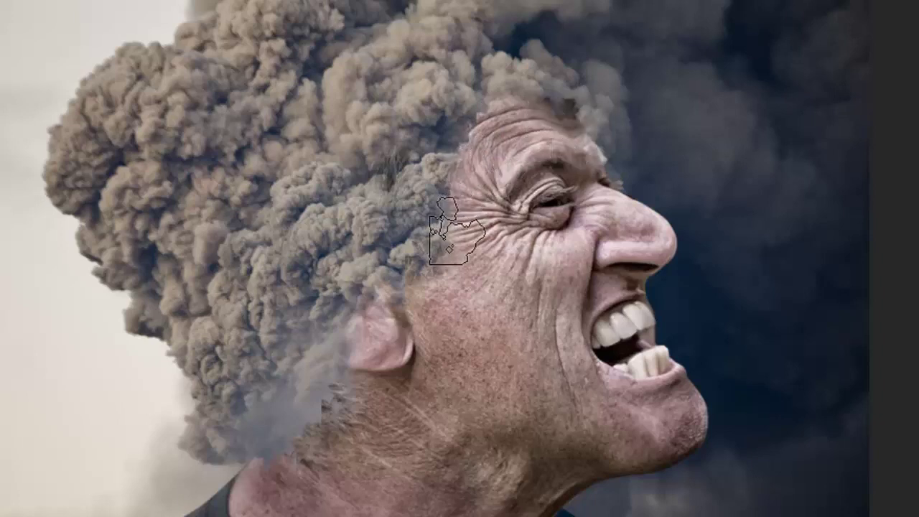
right_click(486, 191)
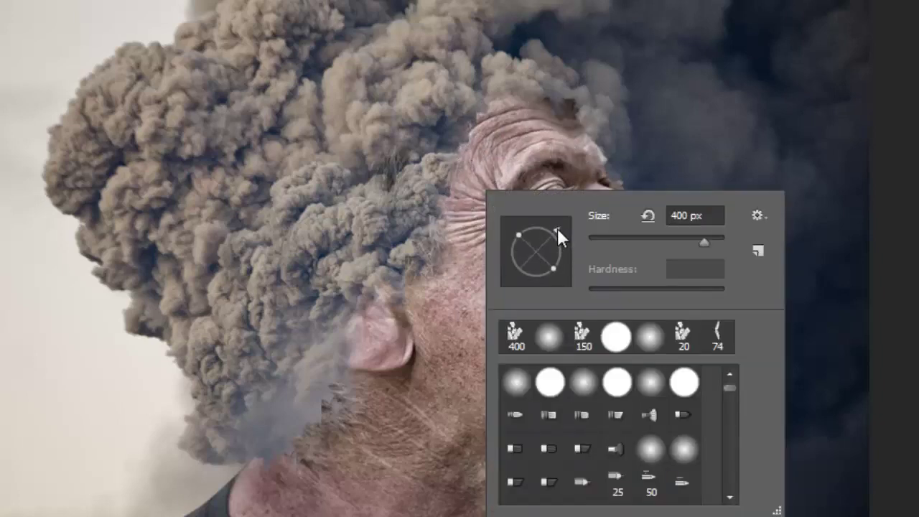
key("Escape")
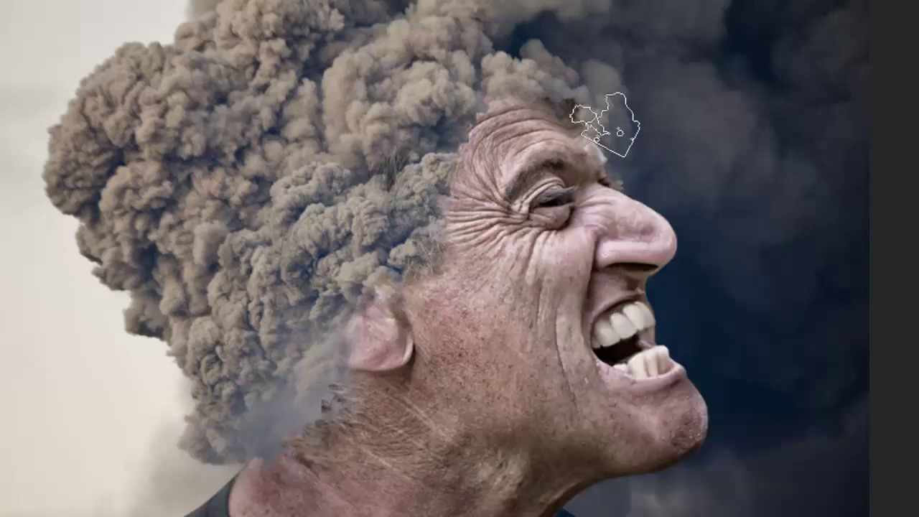
left_click_drag(606, 124, 546, 93)
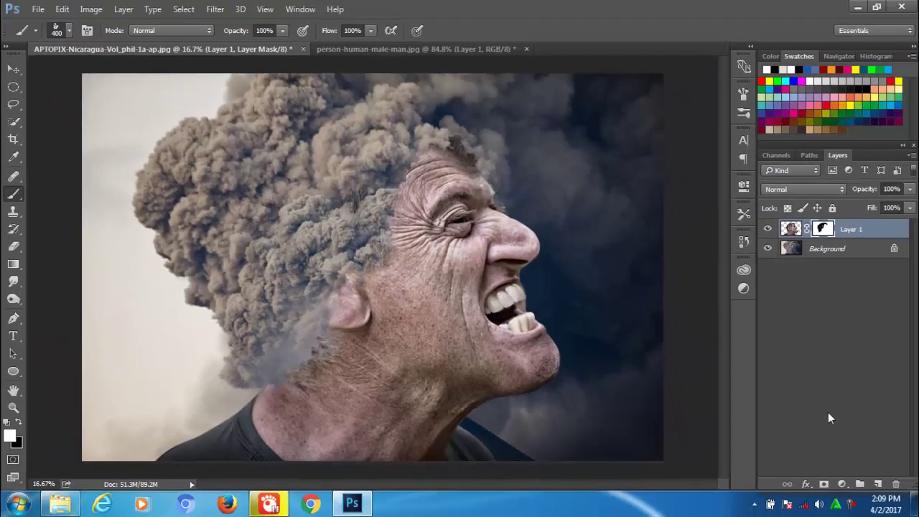
- With a soft round brush, blend smoke along the hairline, beside the ear and the neck edge
left_click(821, 252)
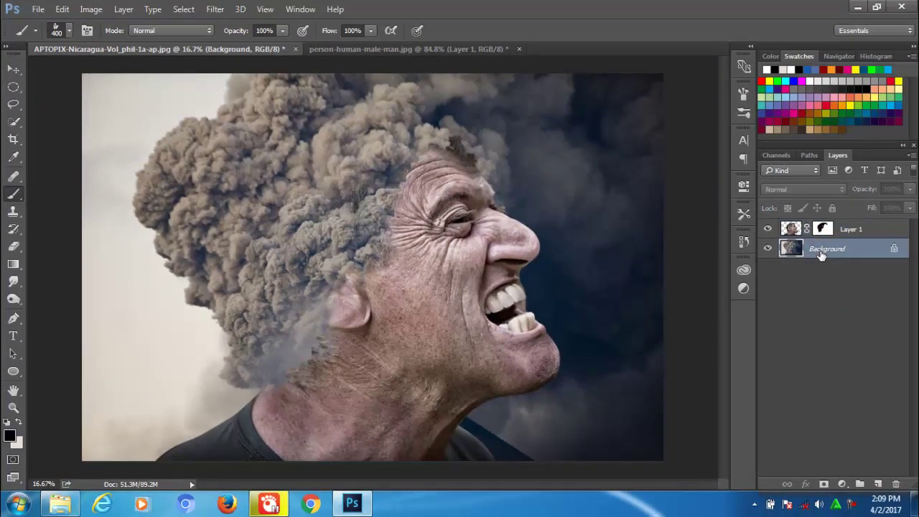
left_click(793, 229)
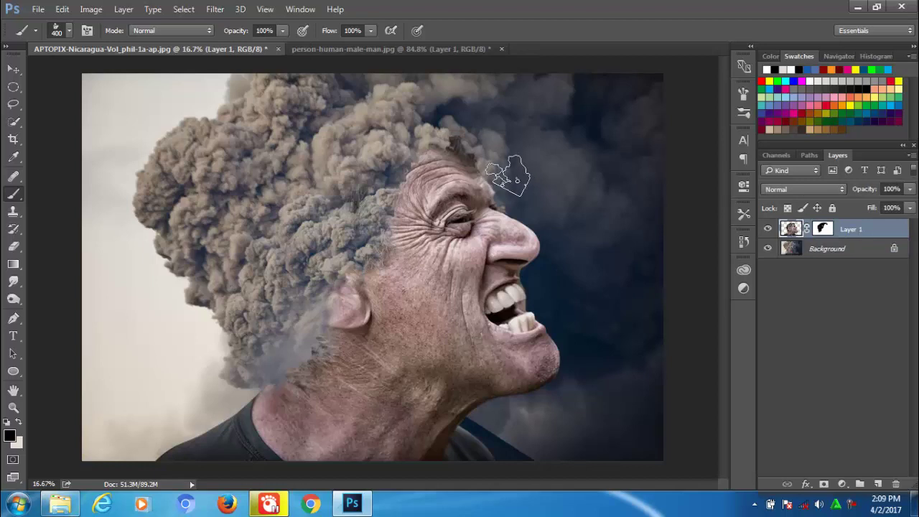
right_click(319, 159)
left_click(381, 249)
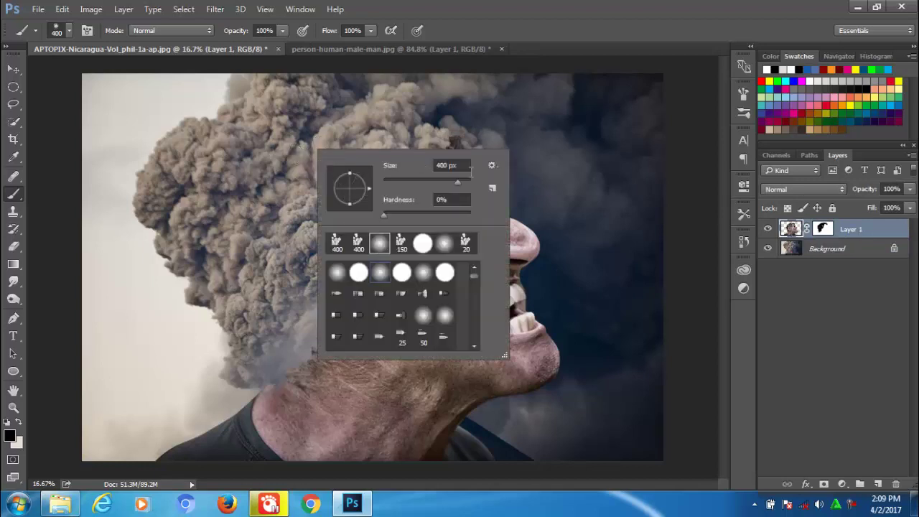
key("Return")
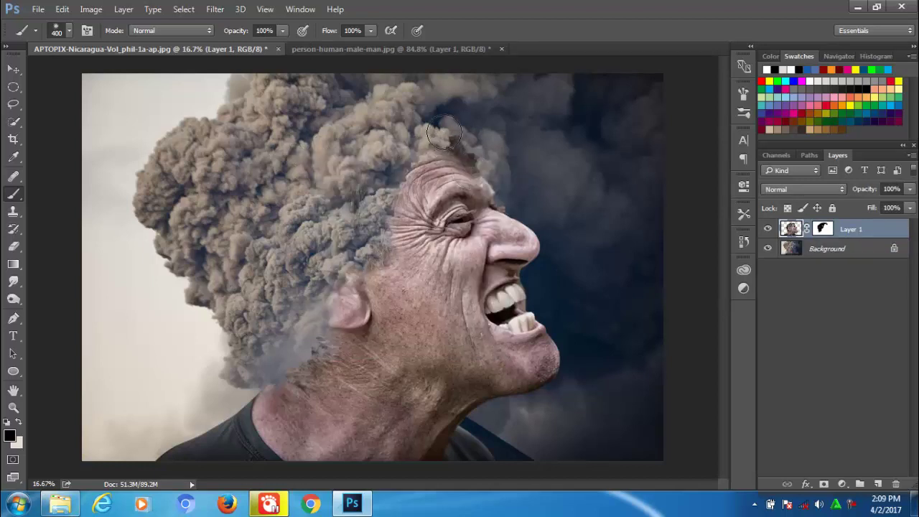
left_click_drag(419, 131, 352, 244)
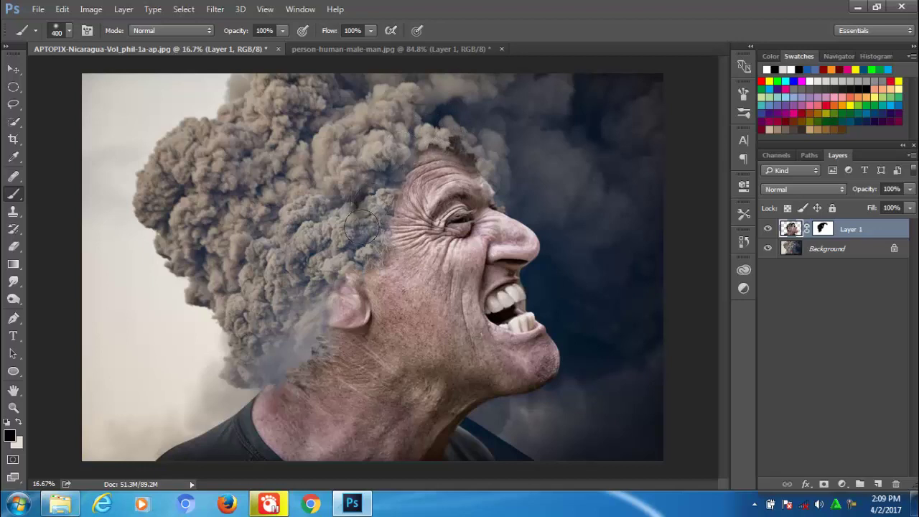
left_click_drag(315, 287, 306, 318)
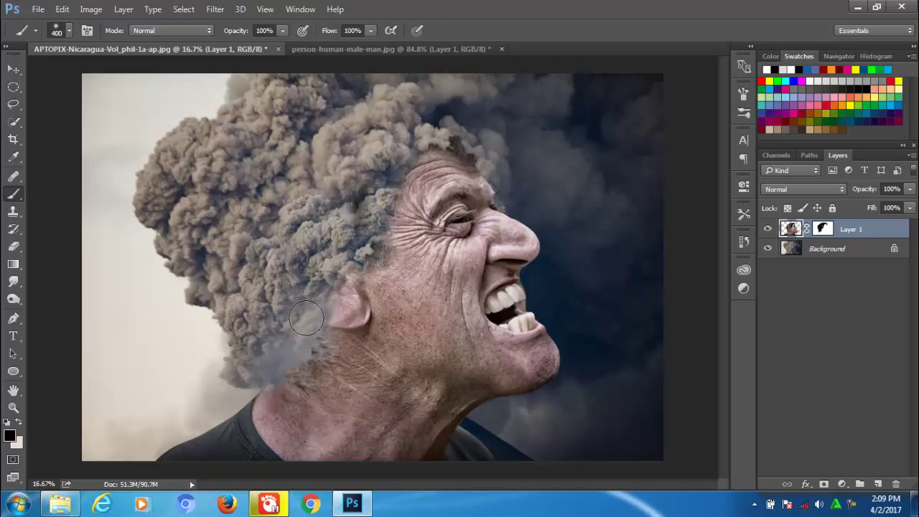
left_click_drag(281, 364, 267, 370)
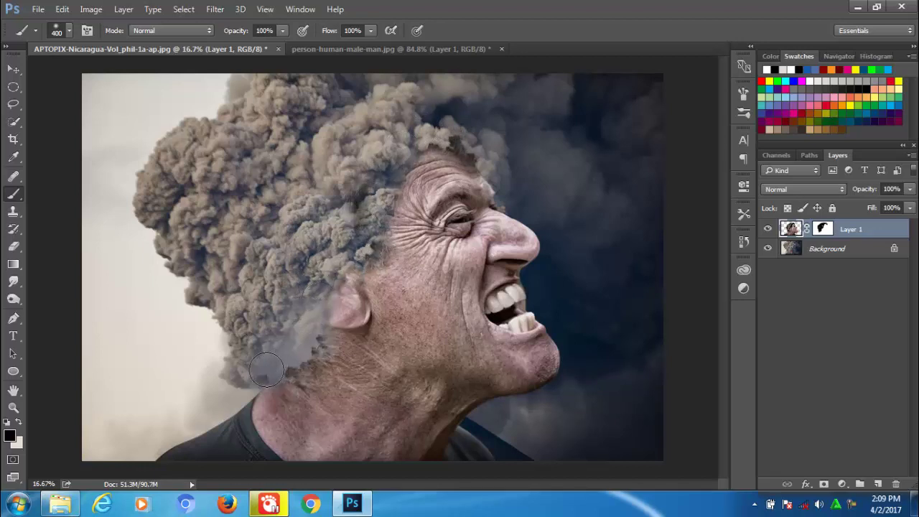
left_click_drag(312, 328, 317, 299)
- Paint smoke over the ear area, then reset the mask's painting colour to white
right_click(342, 249)
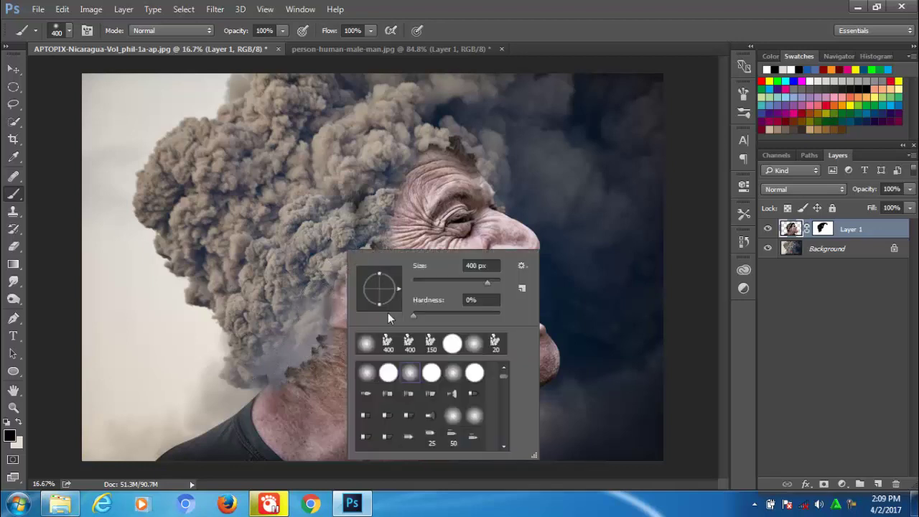
key("Return")
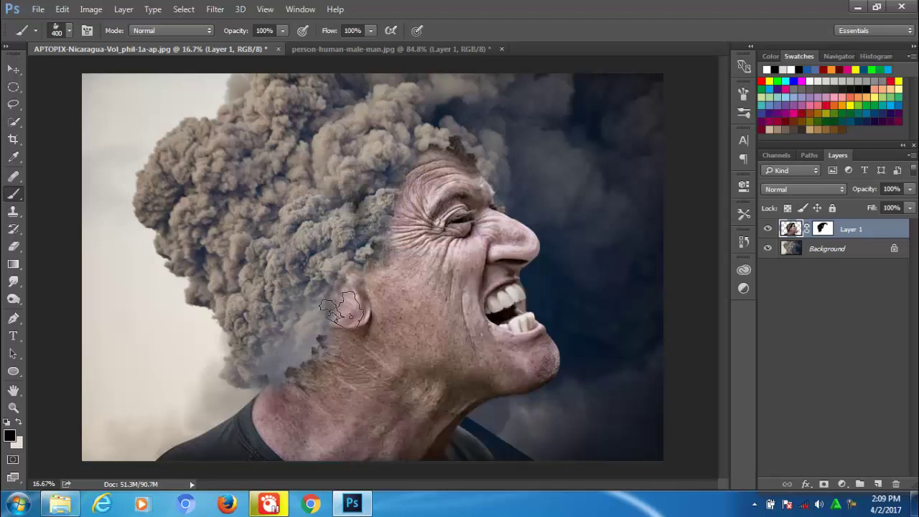
mouse_move(343, 321)
left_mouse_down()
mouse_move(359, 296)
mouse_move(354, 303)
left_mouse_up()
key("x")
left_click(823, 229)
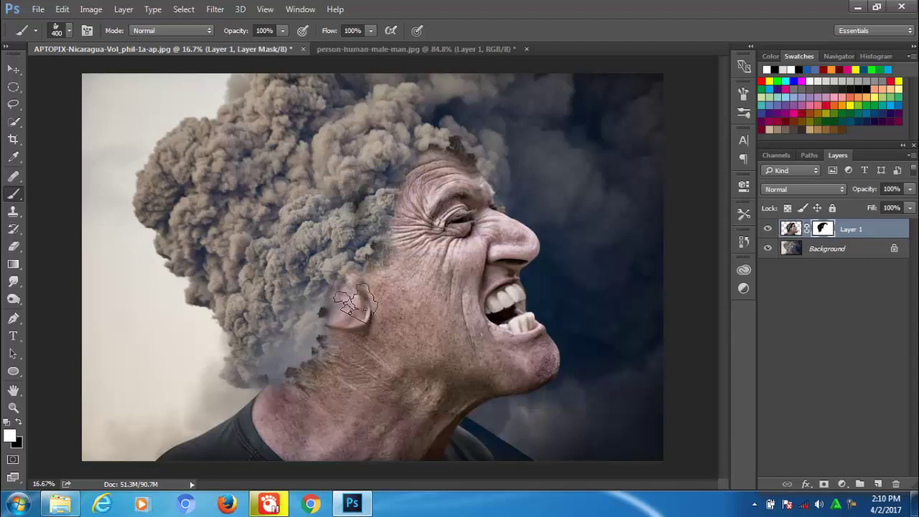
left_click(19, 422)
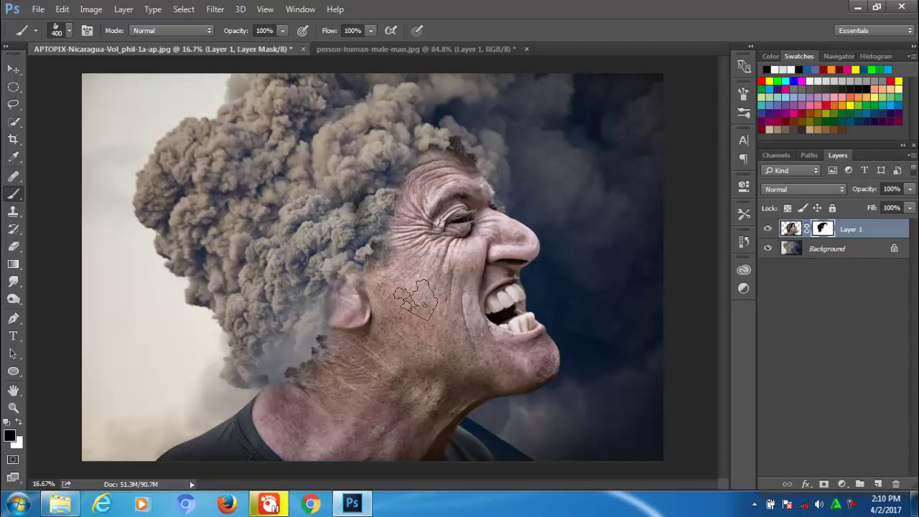
left_click(20, 422)
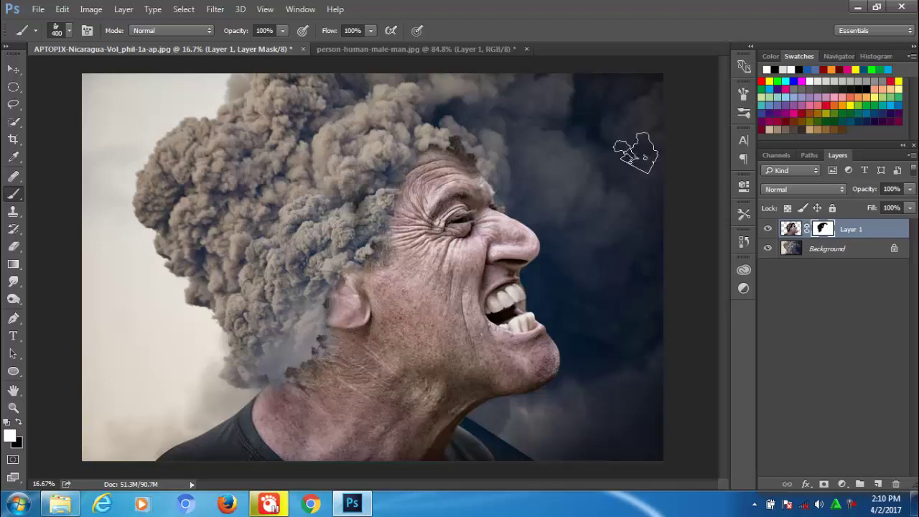
left_click(15, 69)
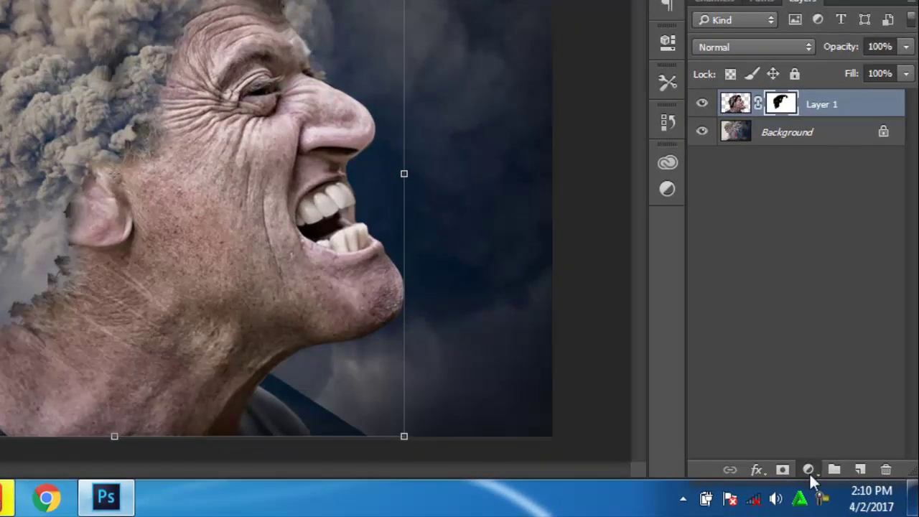
- Add a gradient fill layer and insert a new colour stop in its gradient
left_click(808, 469)
key("Escape")
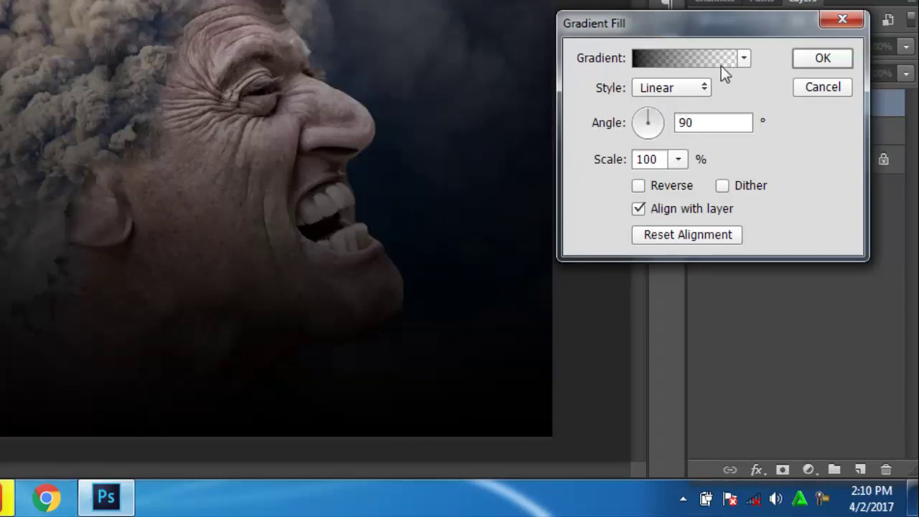
left_click(705, 63)
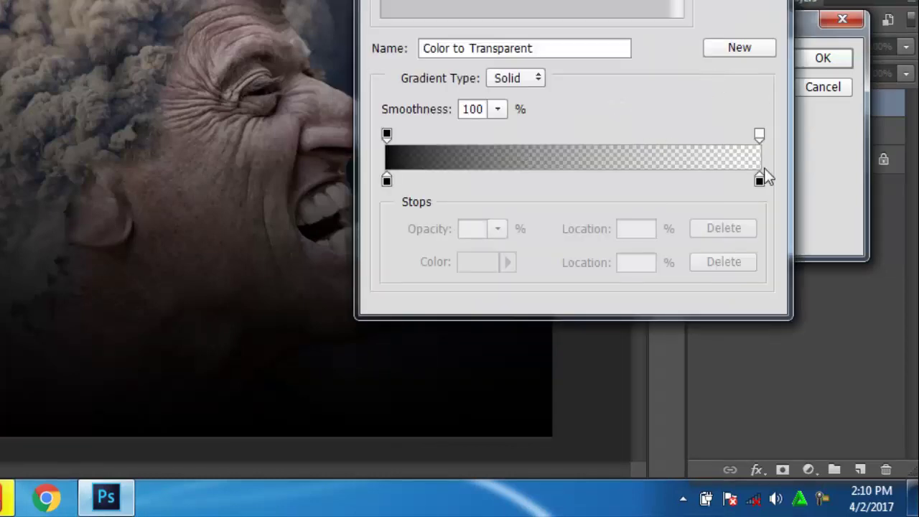
left_click_drag(760, 180, 698, 192)
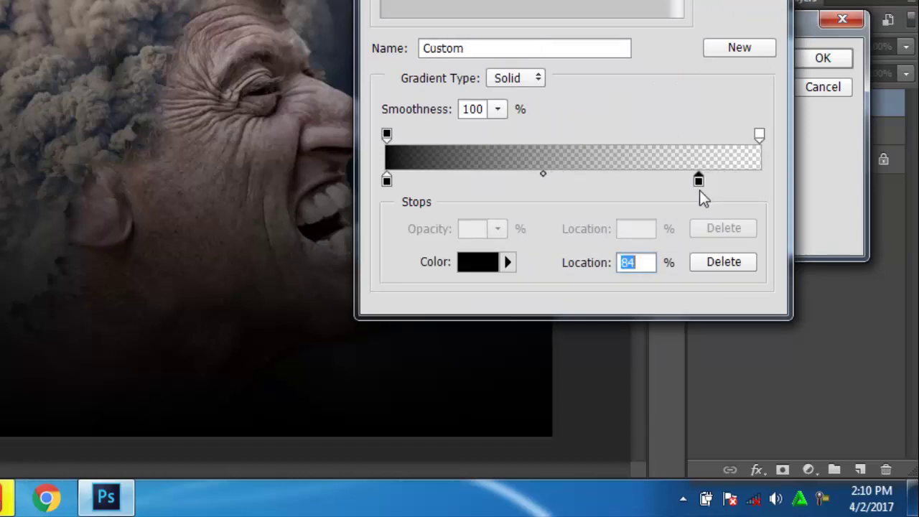
left_click_drag(700, 180, 771, 180)
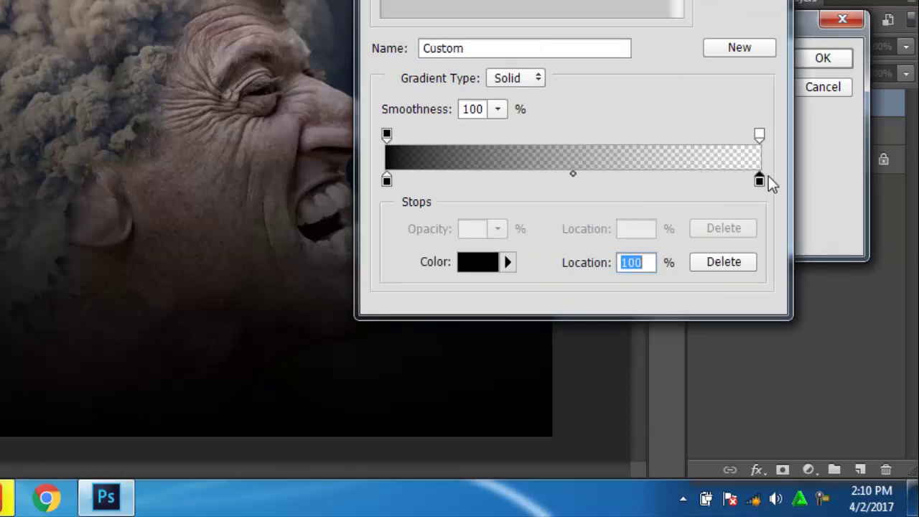
left_click_drag(573, 179, 480, 181)
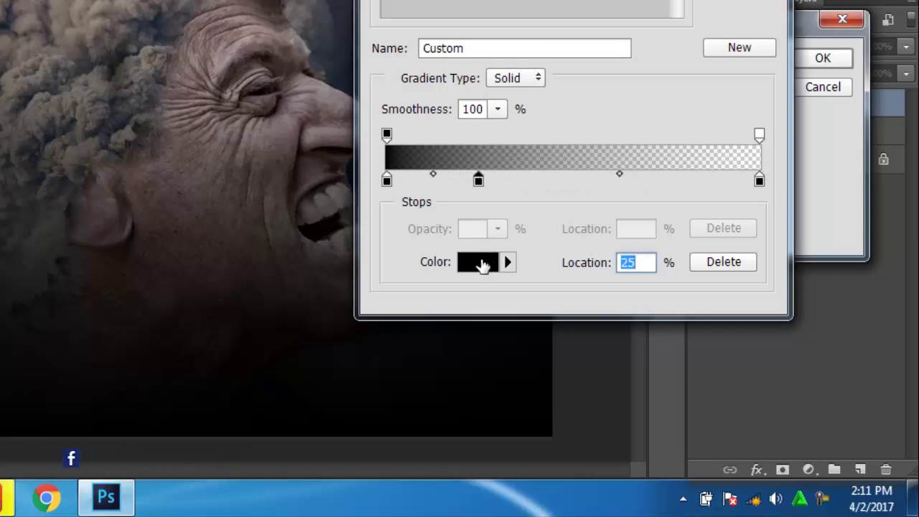
- Colour the new stop dark grey 3b3a3a, move it to 34%, and create the fill layer
left_click(482, 262)
mouse_move(378, 219)
left_mouse_down()
mouse_move(379, 209)
mouse_move(378, 222)
left_mouse_up()
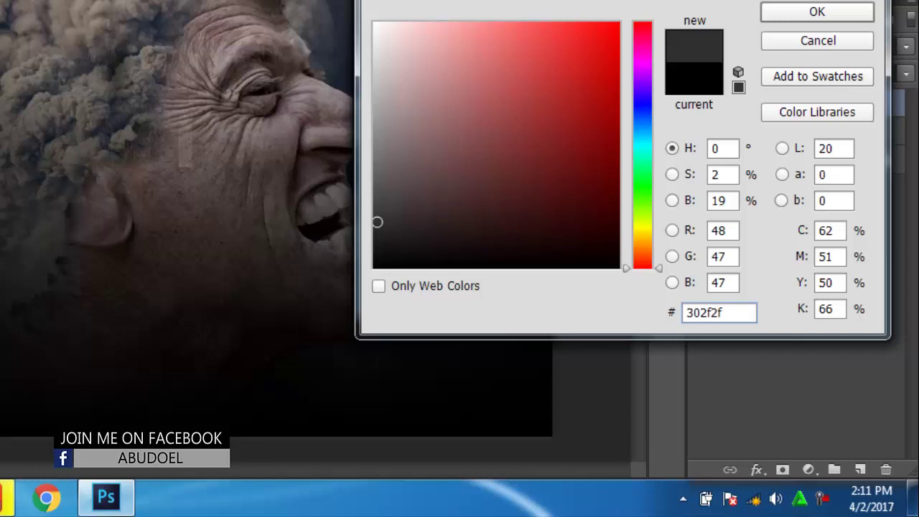
left_click(779, 14)
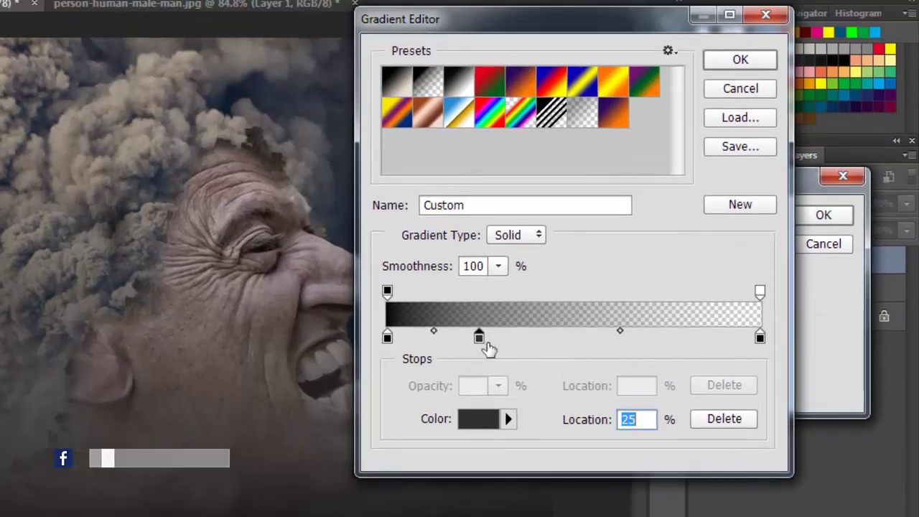
left_click_drag(487, 347, 515, 344)
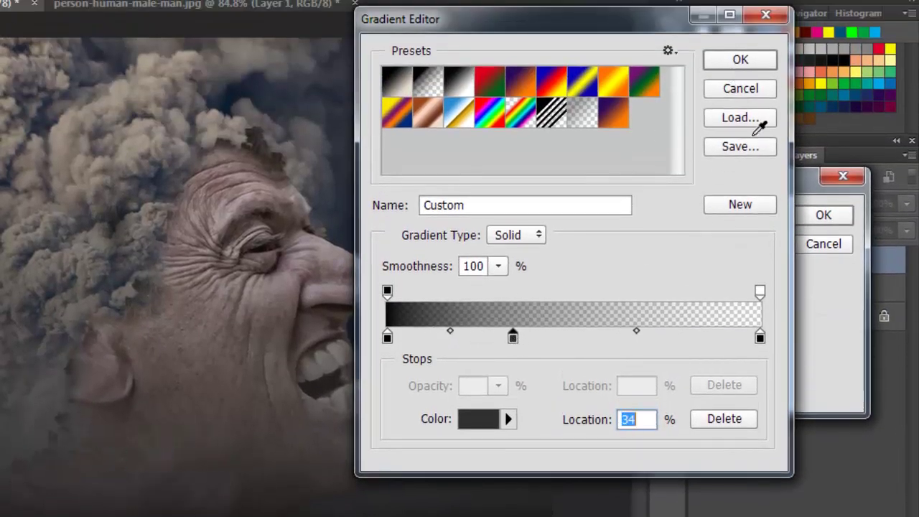
left_click(741, 63)
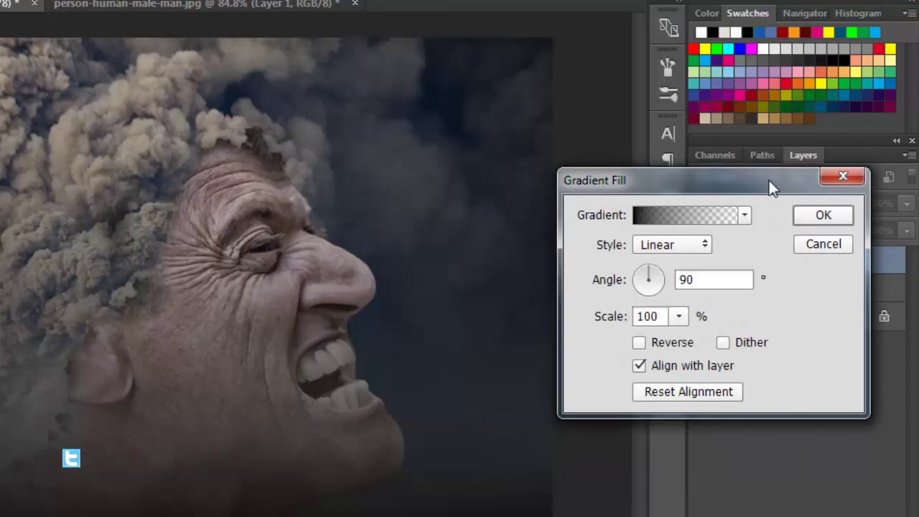
left_click(829, 220)
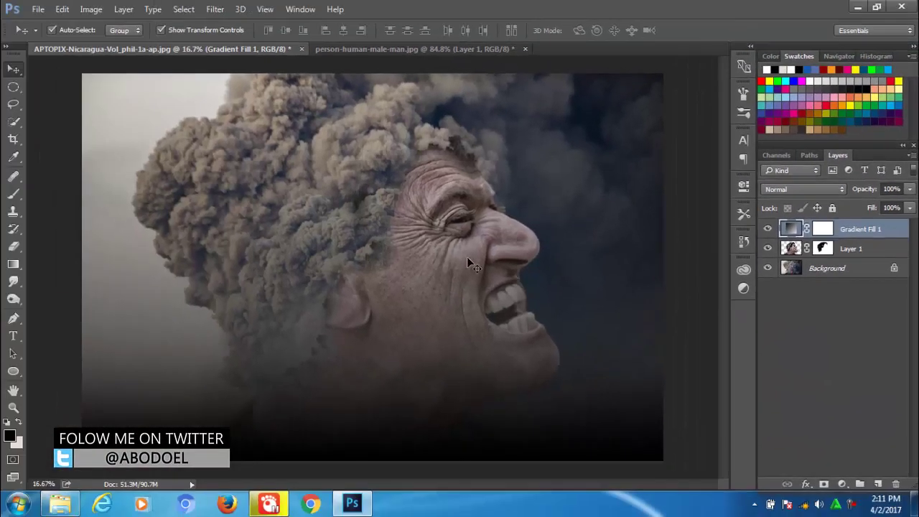
- Try Soft Light on Gradient Fill 1, then settle on Normal blending at 61% opacity
left_click(912, 190)
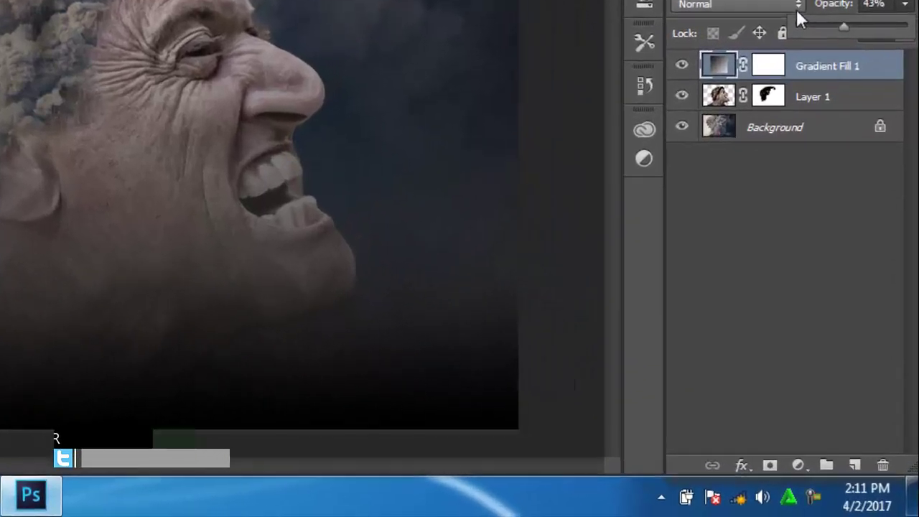
left_click(840, 190)
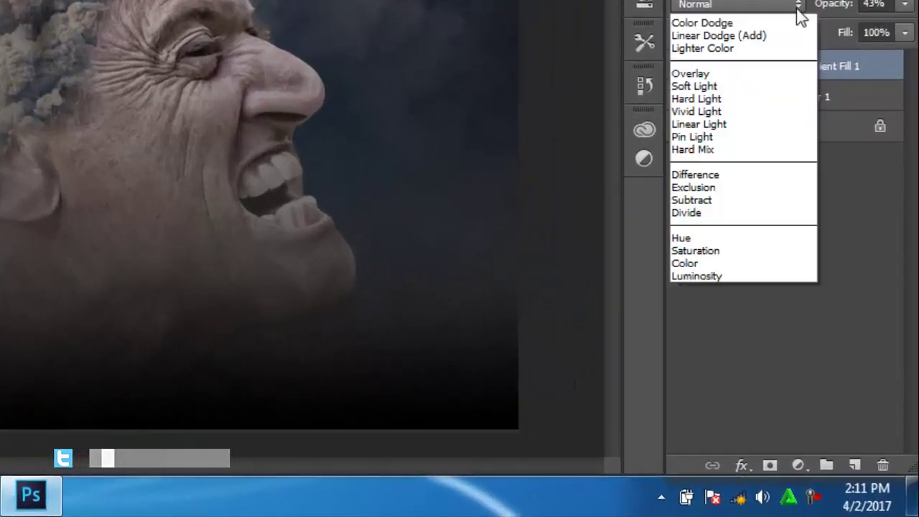
left_click(700, 225)
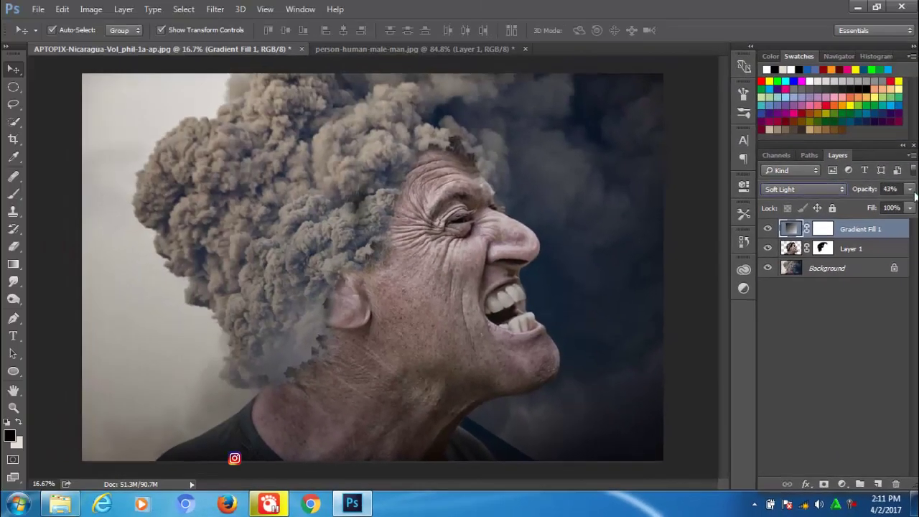
left_click(910, 189)
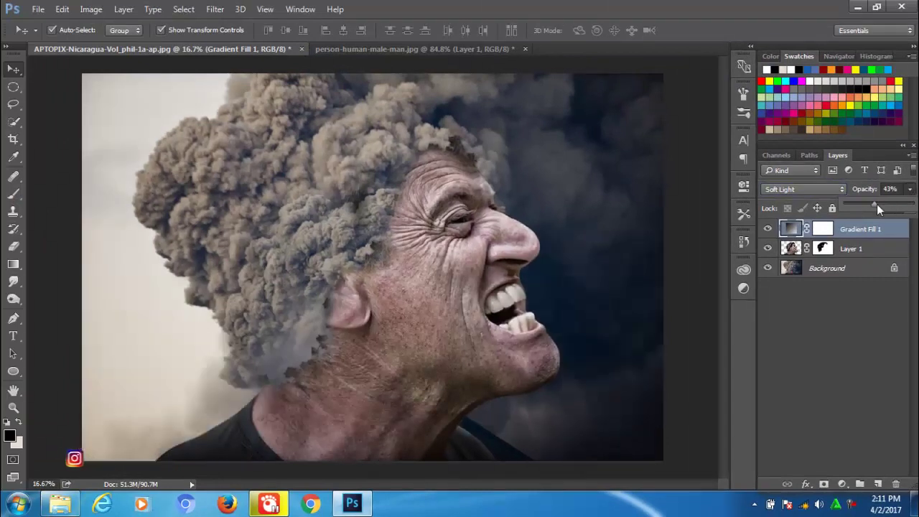
left_click_drag(877, 204, 915, 205)
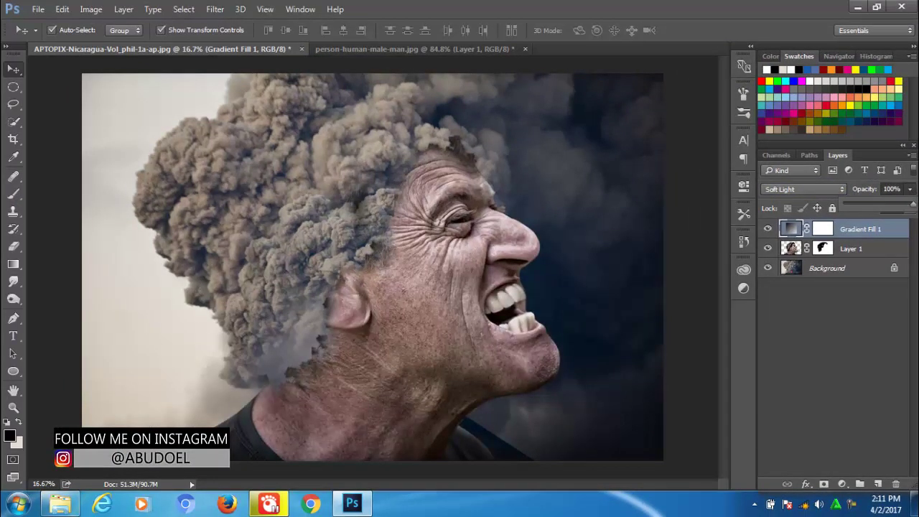
left_click(837, 188)
left_click(844, 190)
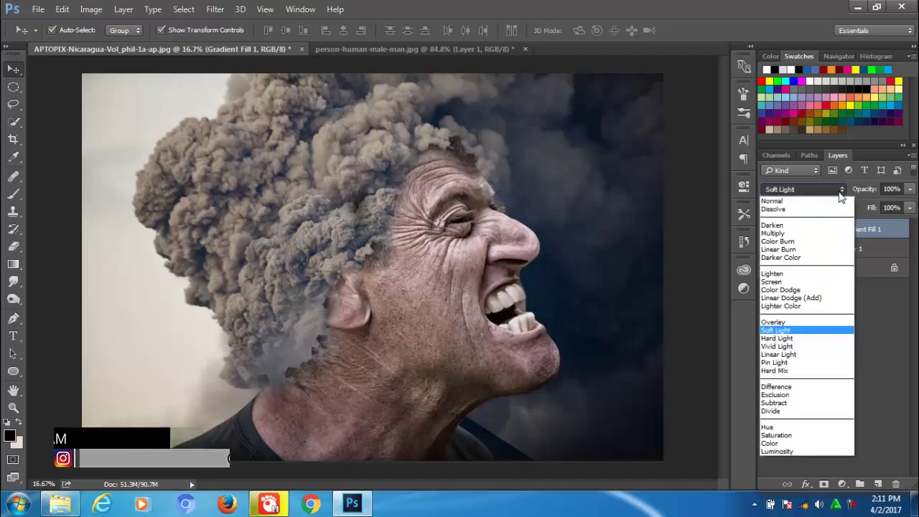
left_click(782, 201)
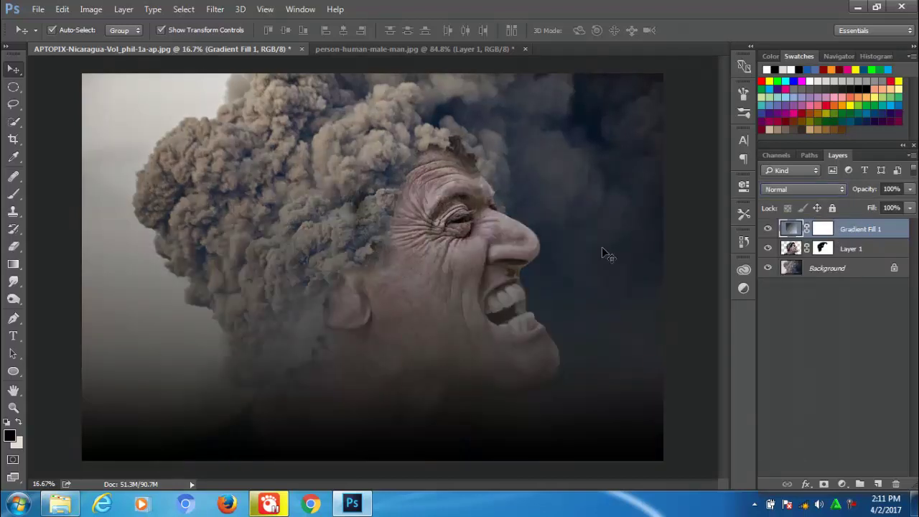
left_click(911, 189)
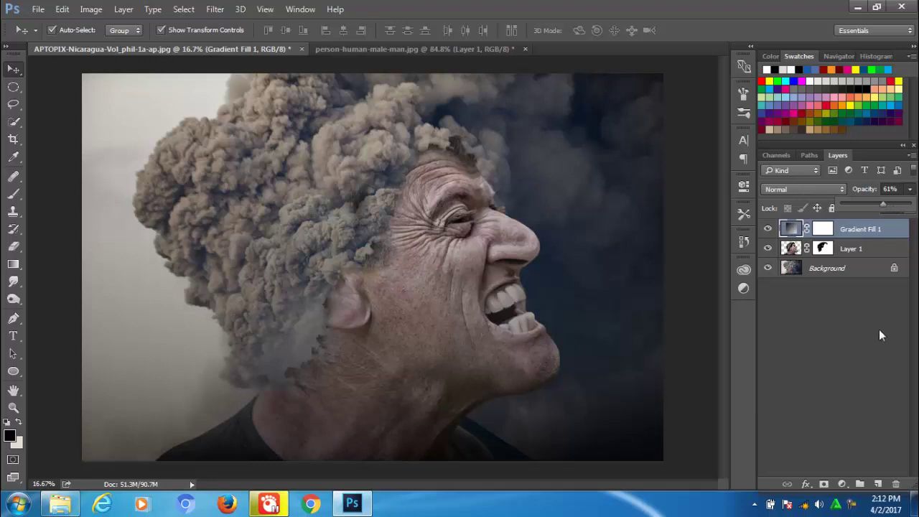
left_click(855, 329)
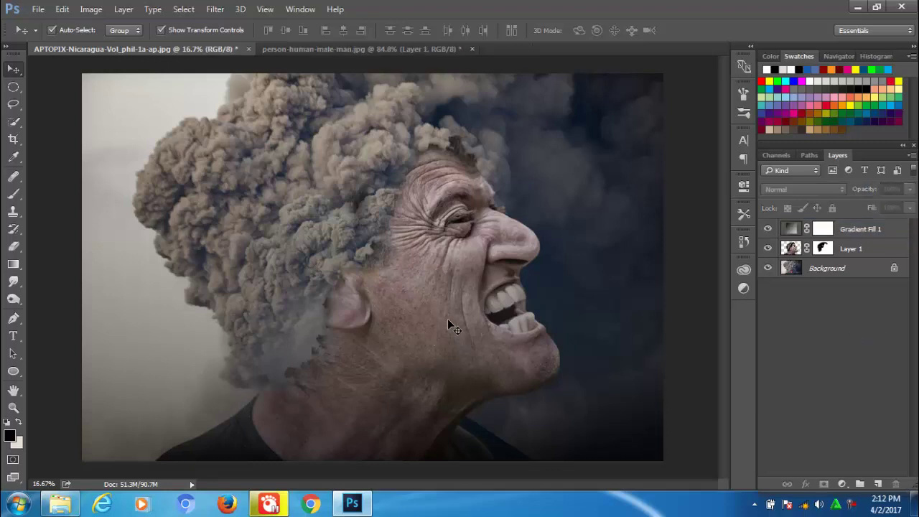
left_click(843, 484)
- Add a purple-to-orange preset gradient fill layer blended in Soft Light at 100%
left_click(788, 202)
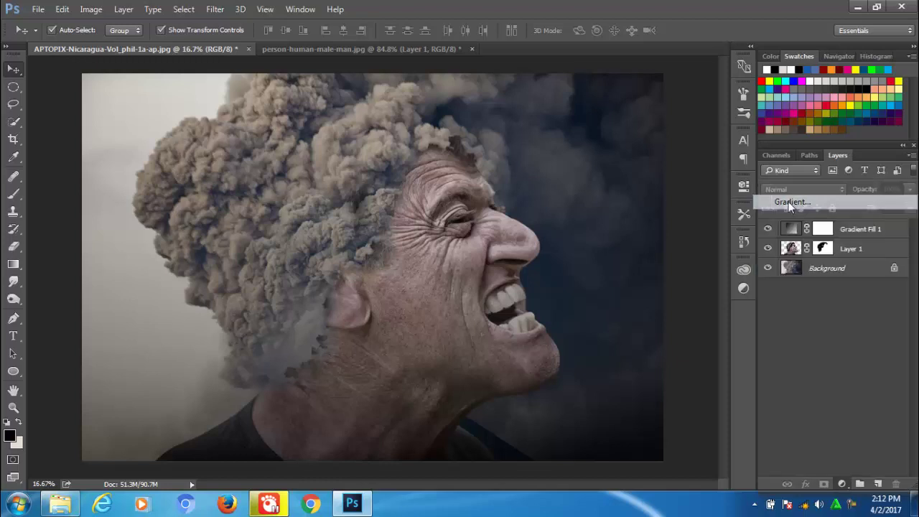
left_click(797, 198)
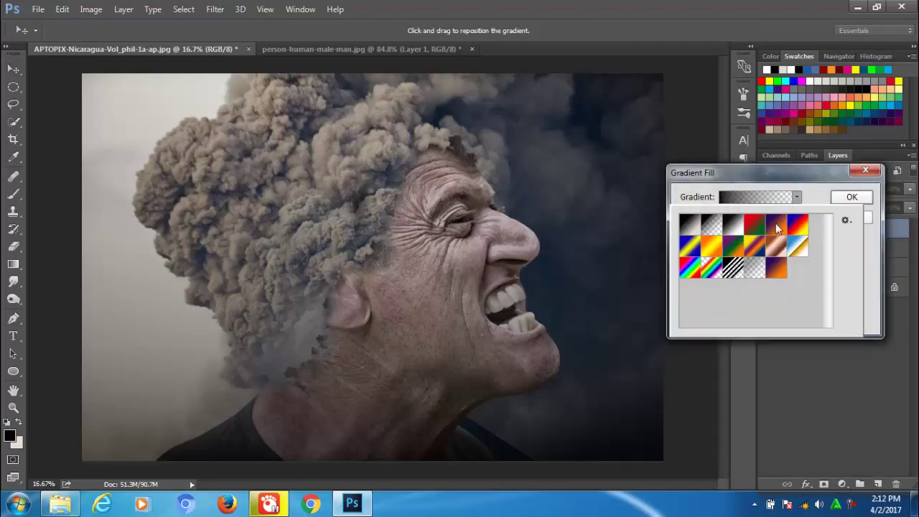
left_click(777, 228)
left_click(814, 195)
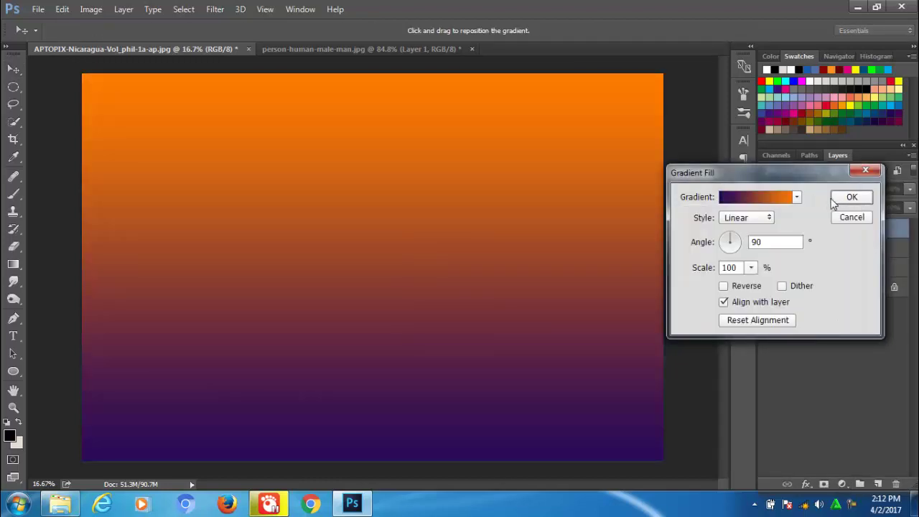
left_click(839, 201)
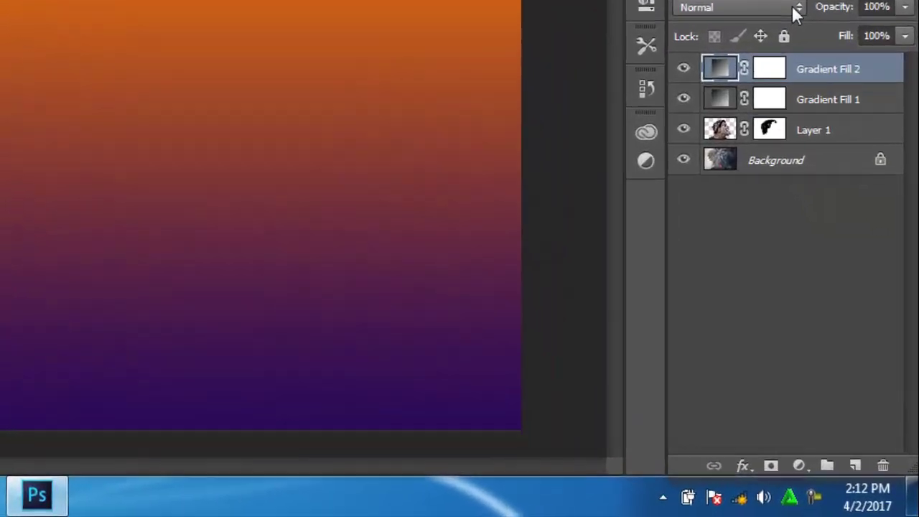
left_click(794, 7)
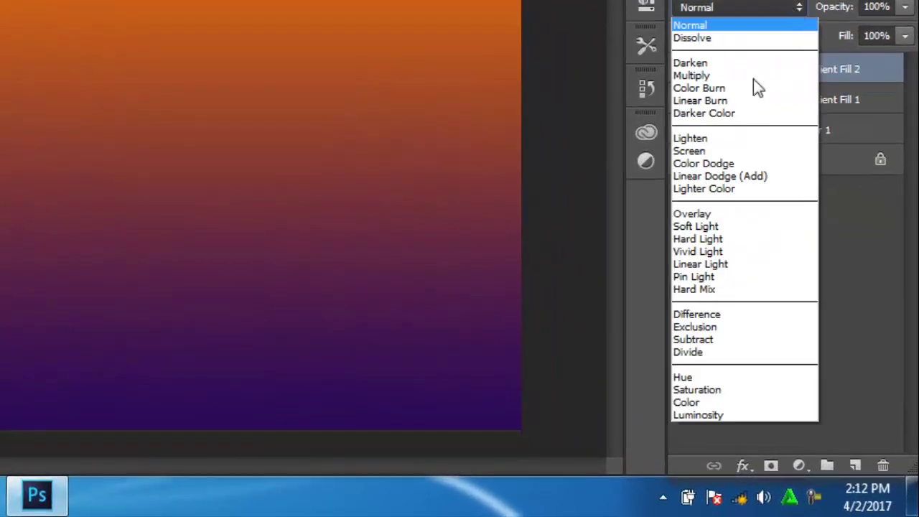
left_click(700, 226)
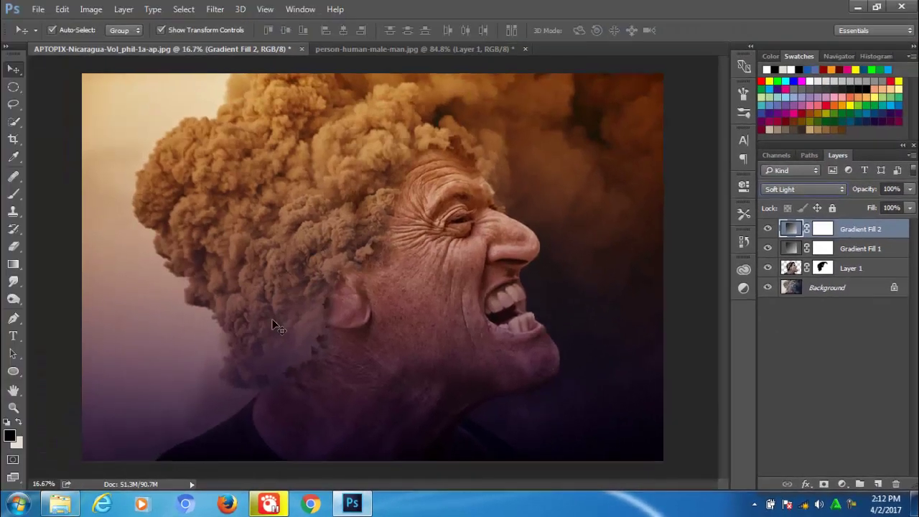
left_click(795, 289)
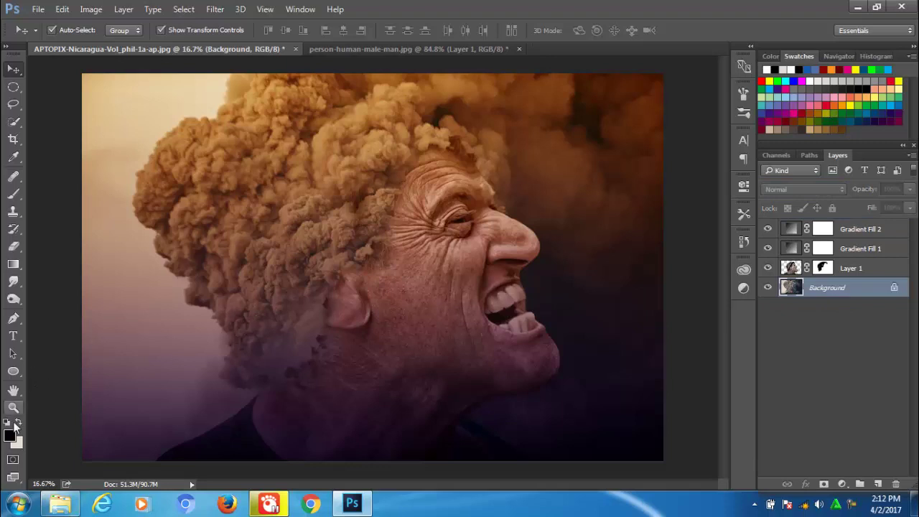
- Pick a soft round brush, test dark strokes below the ear, then undo them
left_click(14, 195)
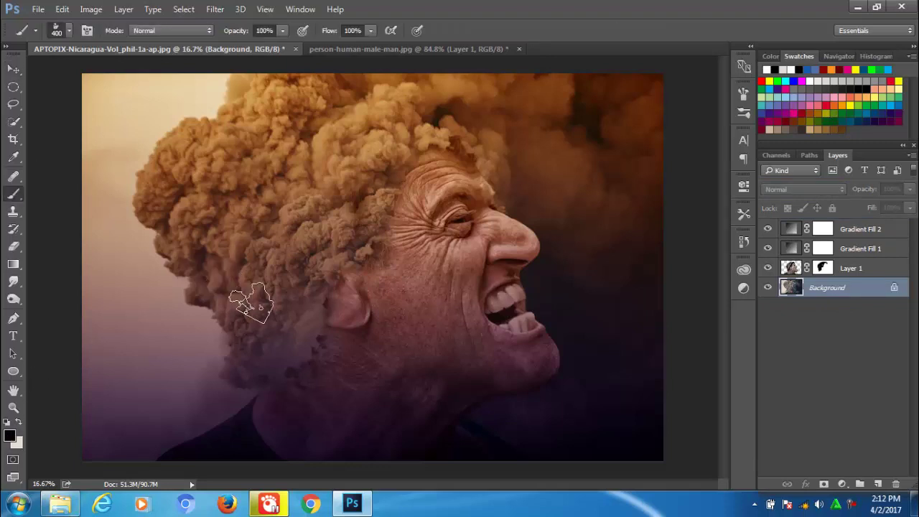
right_click(260, 306)
left_click(294, 373)
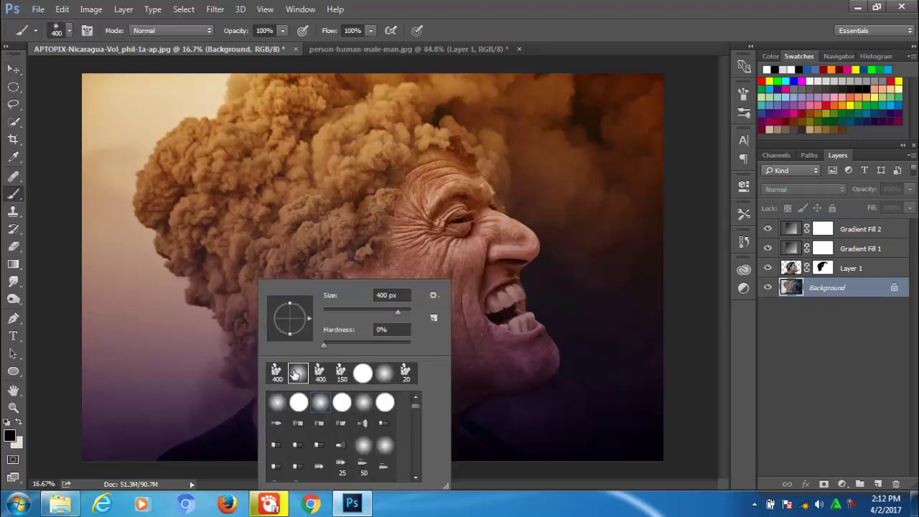
key("Return")
mouse_move(290, 343)
left_mouse_down()
mouse_move(257, 361)
mouse_move(294, 337)
left_mouse_up()
left_click(302, 330)
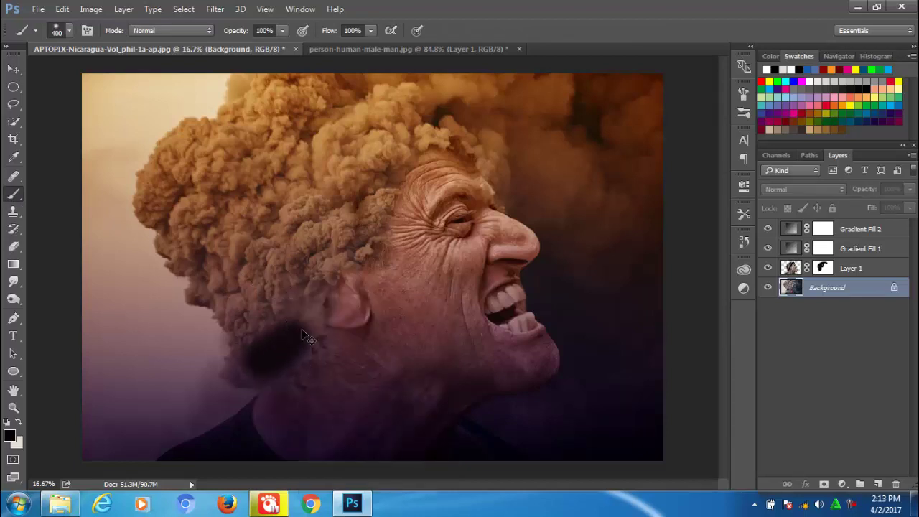
key("ctrl+alt+z")
key("ctrl+alt+z")
- On a new Layer 2, paint black shading below the ear and jaw, blended Soft Light at 93%
left_click(880, 485)
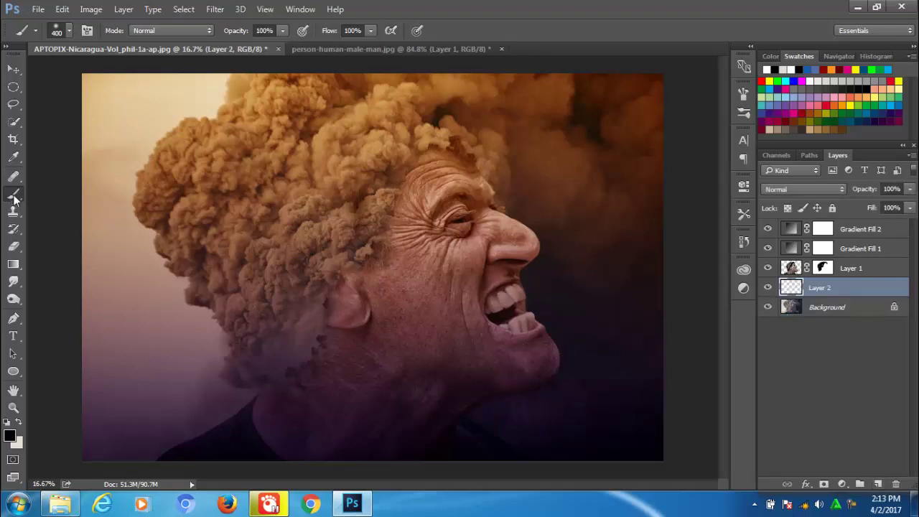
mouse_move(287, 349)
left_mouse_down()
mouse_move(252, 366)
mouse_move(304, 320)
mouse_move(237, 369)
mouse_move(232, 355)
mouse_move(309, 321)
left_mouse_up()
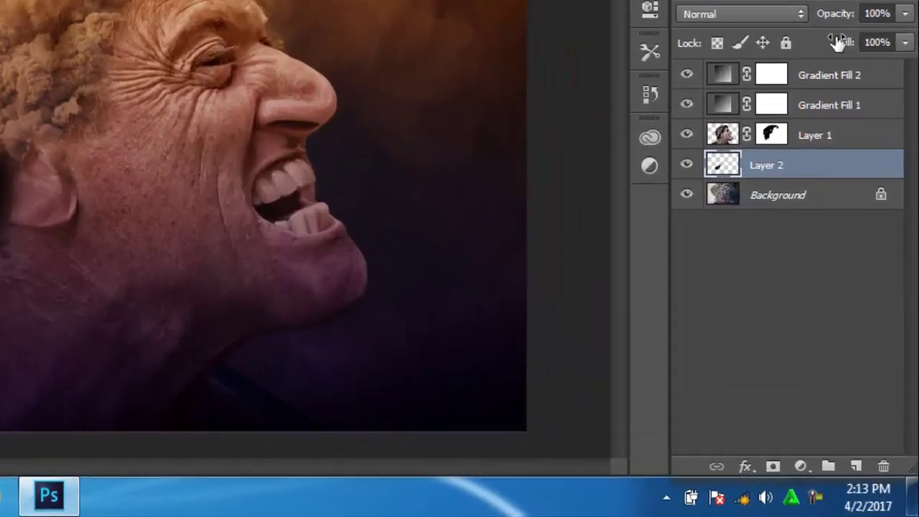
left_click(798, 12)
left_click(723, 228)
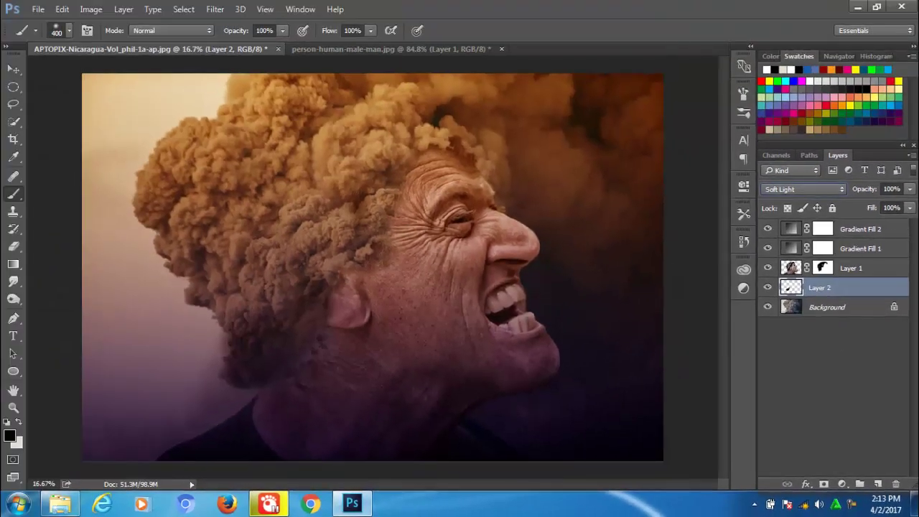
left_click(910, 190)
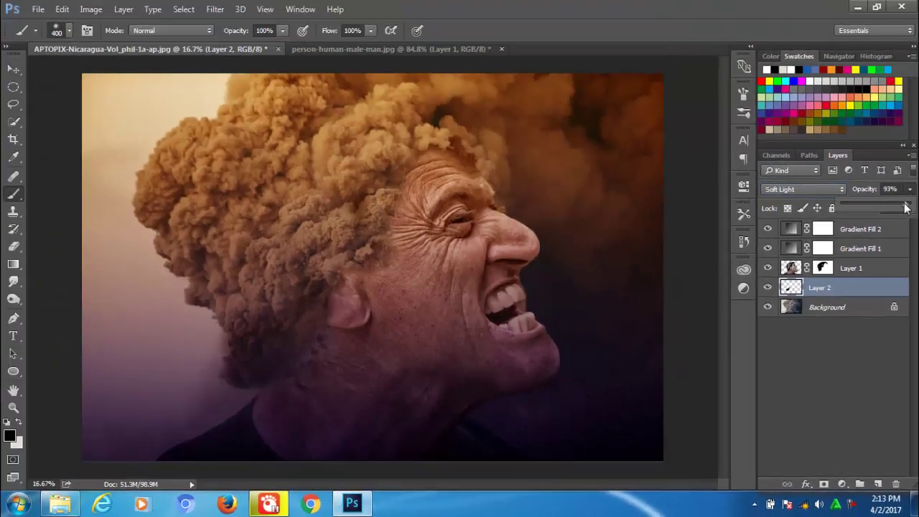